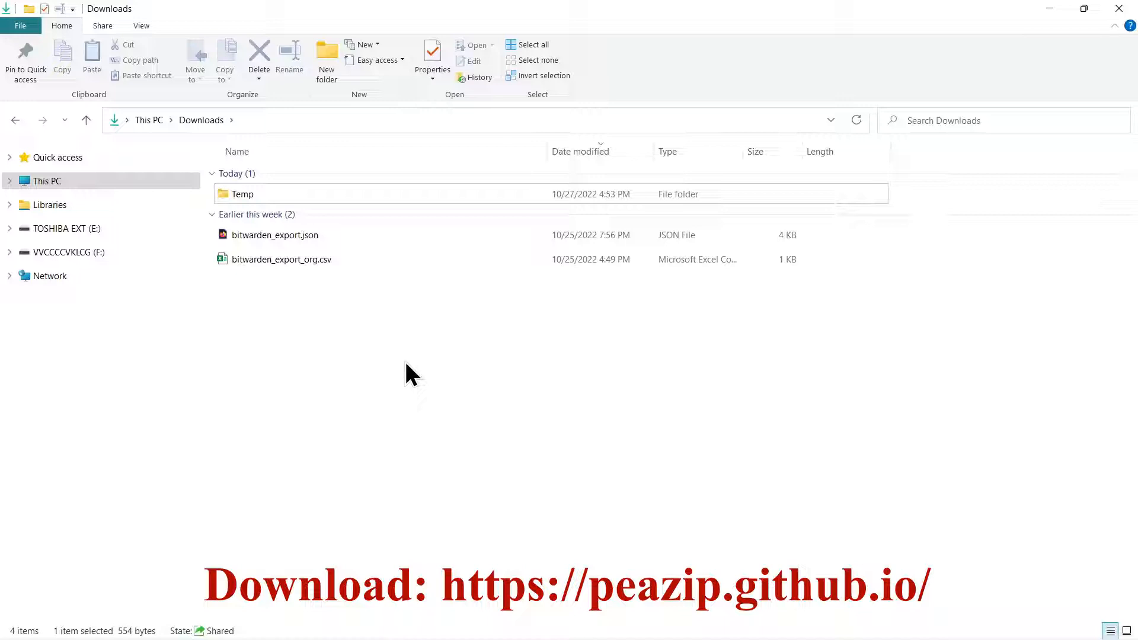
Start PeaZip's Encrypt (7Z) action on bitwarden_export_org.csv
{"action": "right_click", "coordinate": [265, 260]}
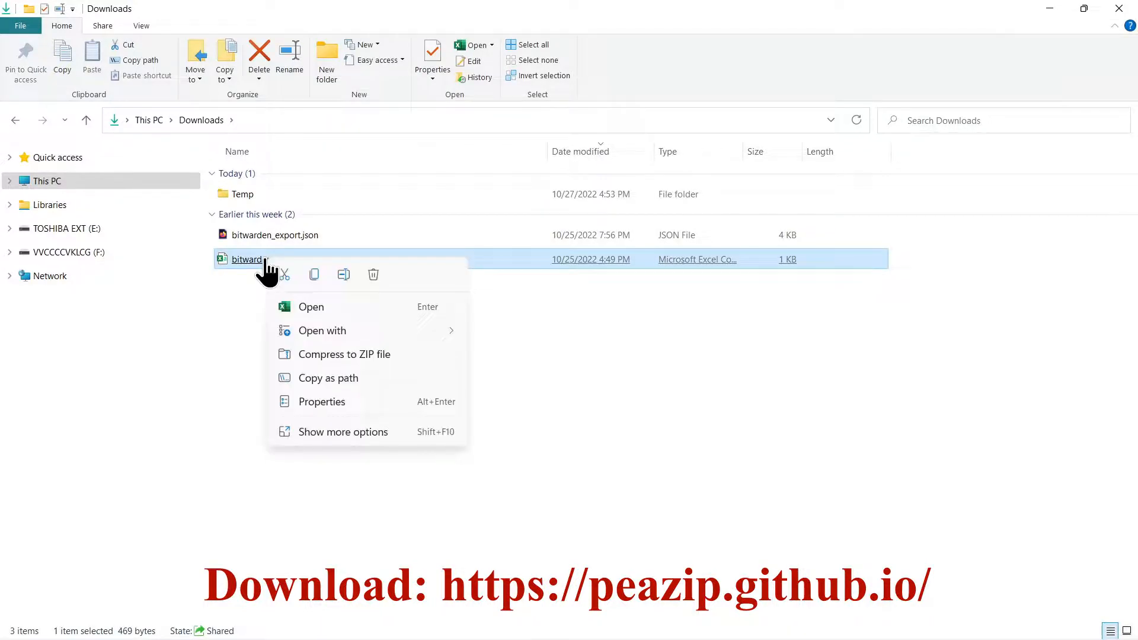
{"action": "left_click", "coordinate": [335, 433]}
{"action": "mouse_move", "coordinate": [407, 174]}
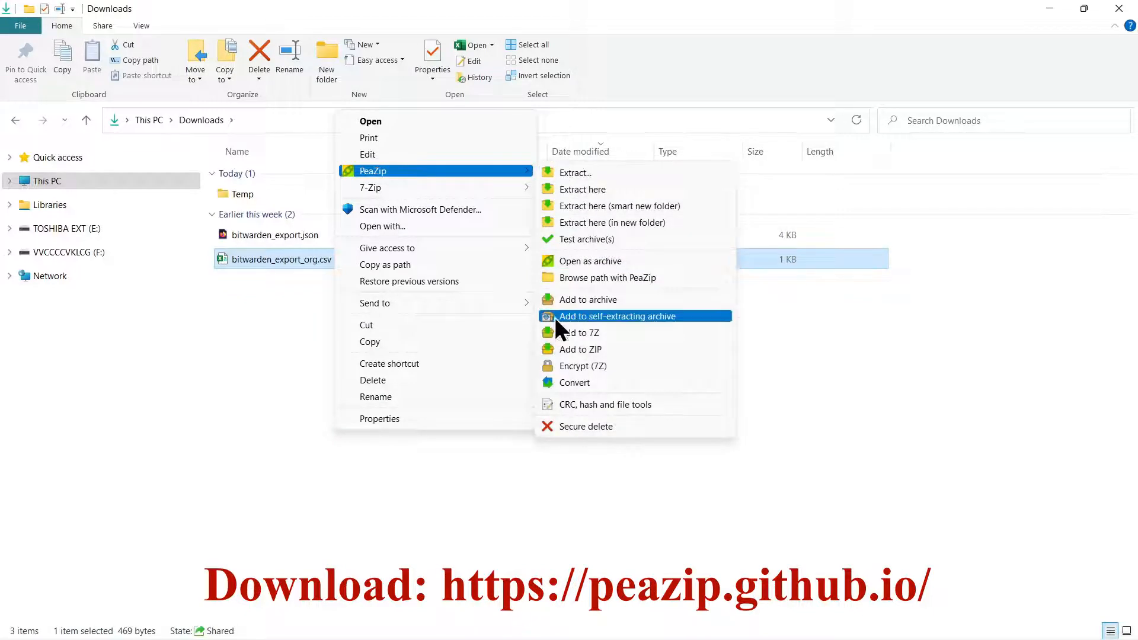
{"action": "left_click", "coordinate": [578, 366]}
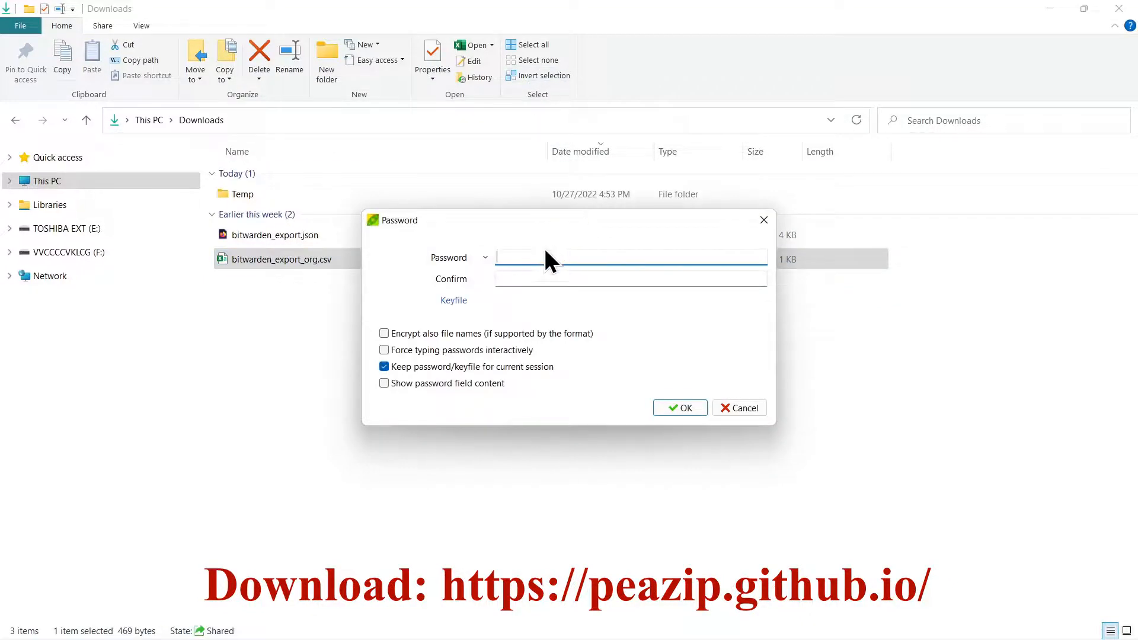
Enter and confirm the archive password, then enable a keyfile and browse for it
{"action": "type", "text": "****"}
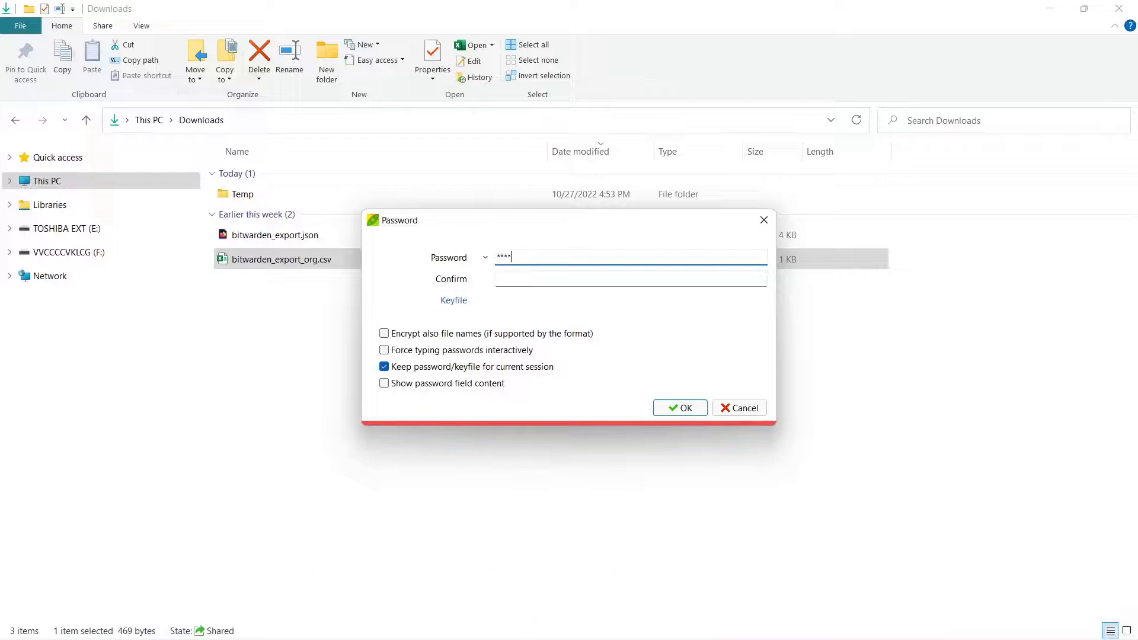
{"action": "key", "text": "Tab"}
{"action": "type", "text": "*"}
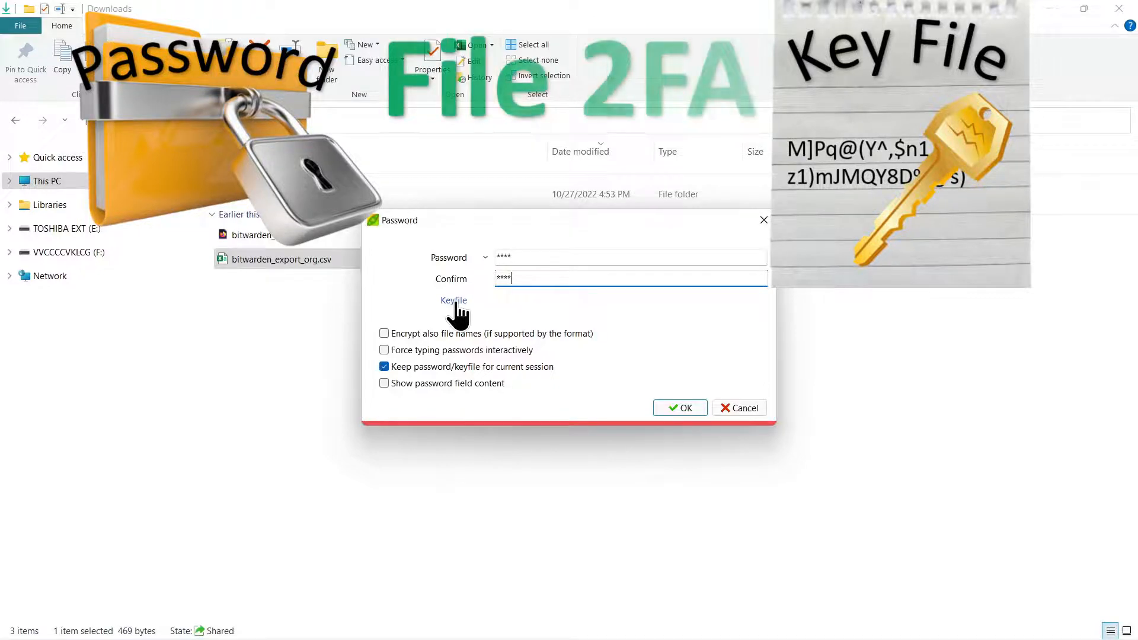
{"action": "left_click", "coordinate": [455, 301]}
{"action": "left_click", "coordinate": [761, 301]}
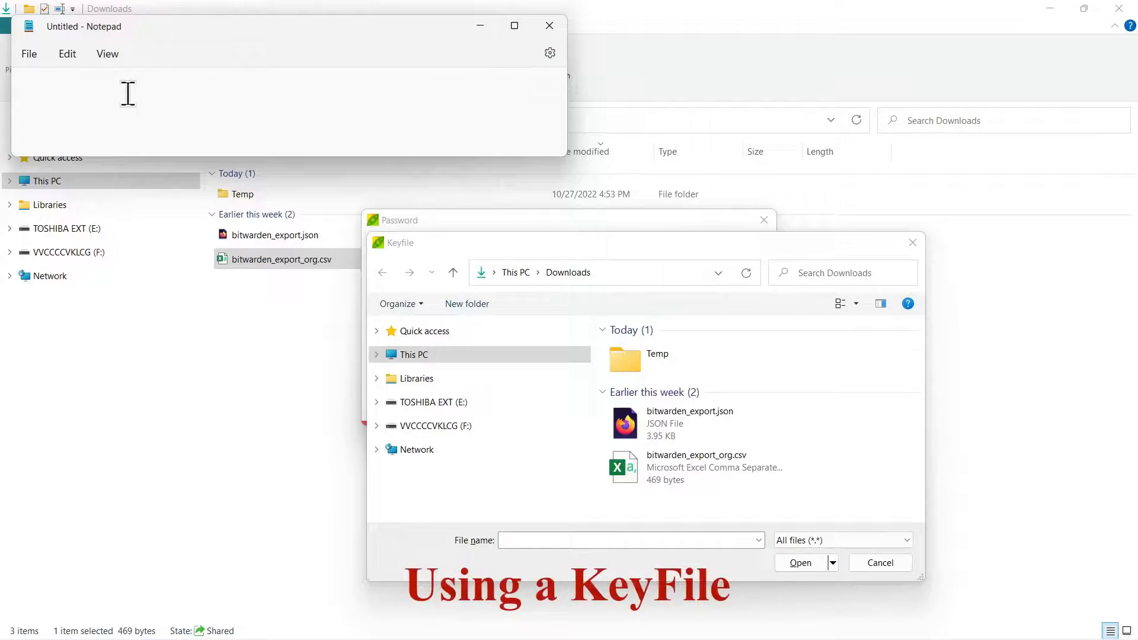
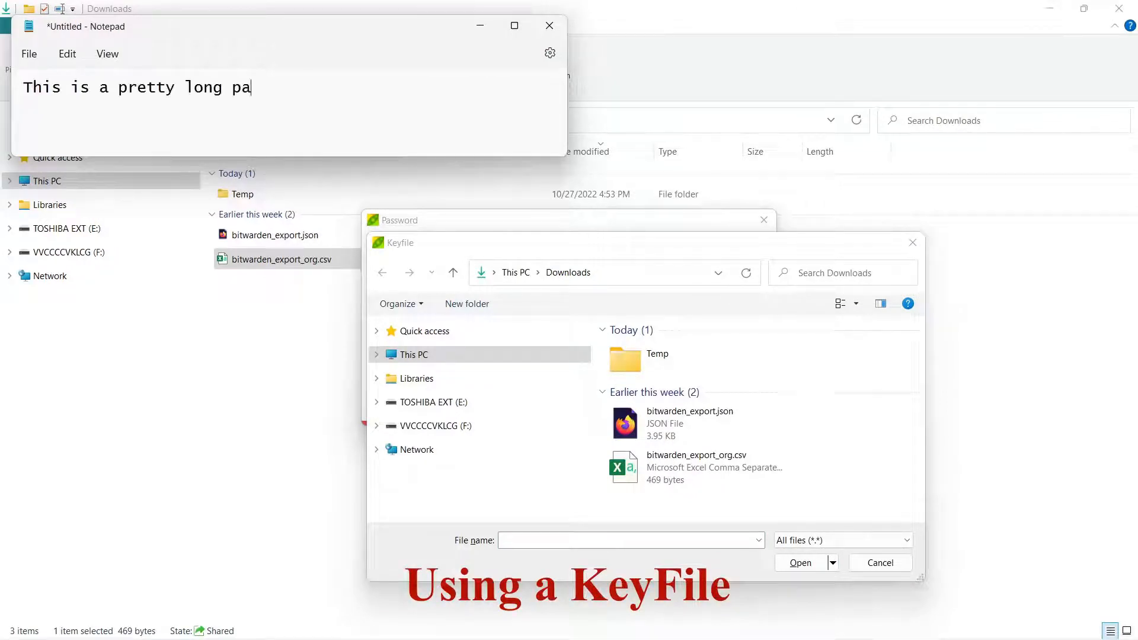
Save the long pass phrase as Keyfile.txt in Downloads and use it as keyfile to create the 7z
{"action": "key", "text": "Return"}
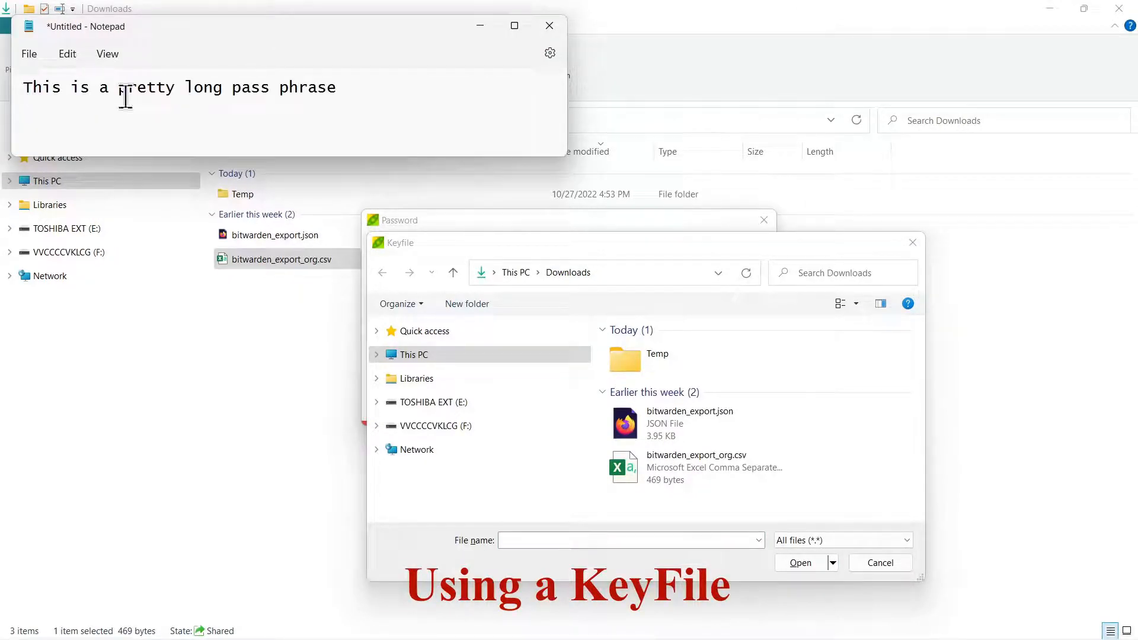
{"action": "key", "text": "ctrl+s"}
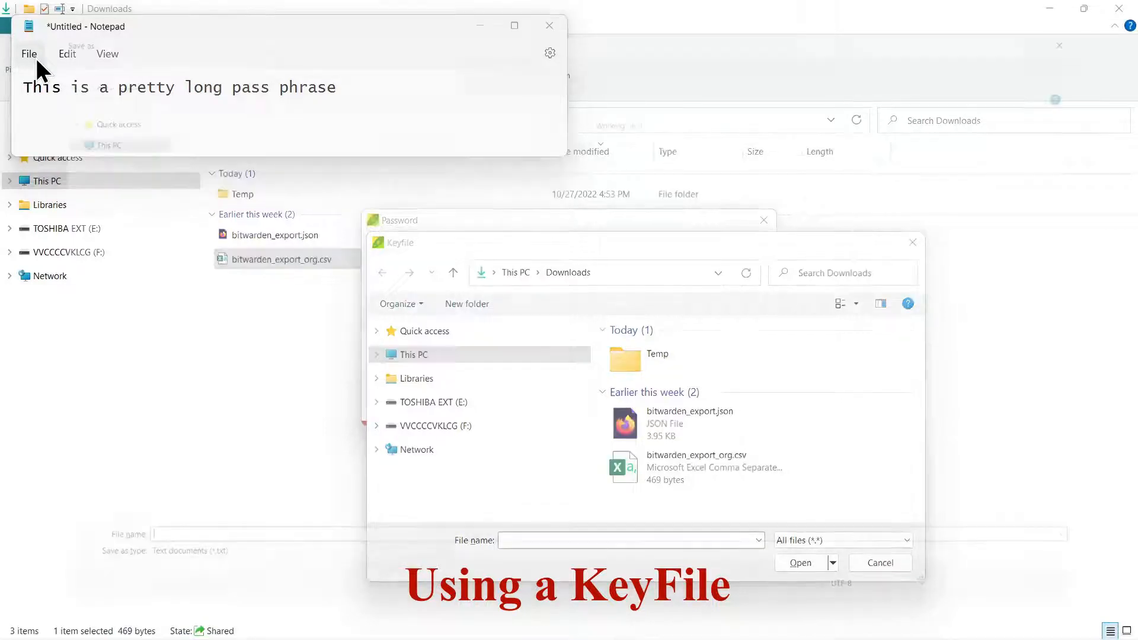
{"action": "type", "text": "Keyfile"}
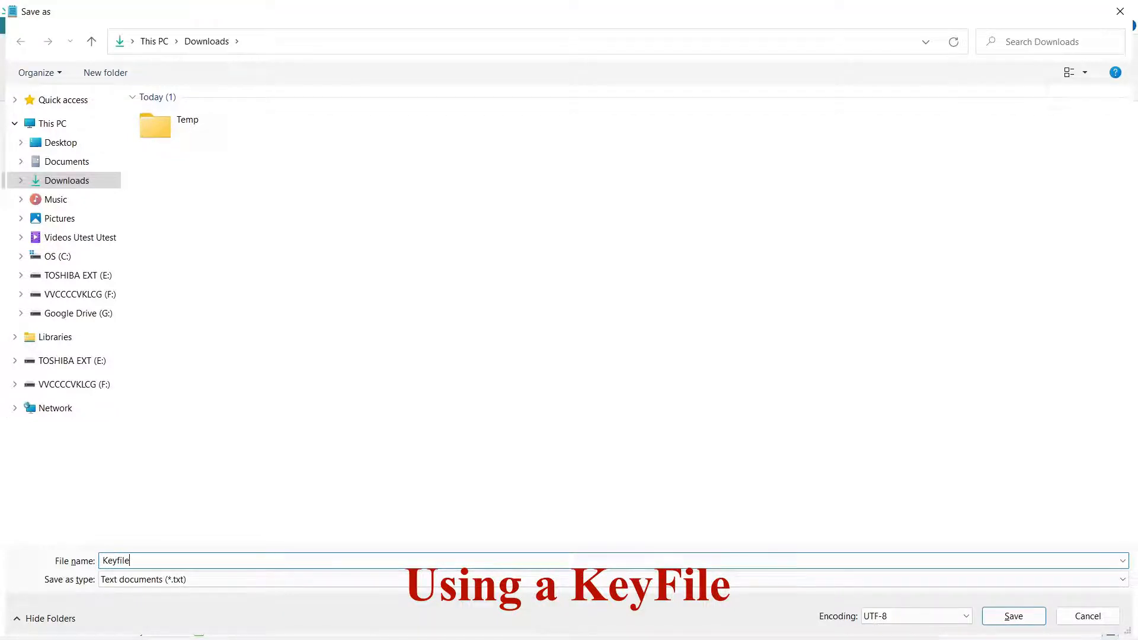
{"action": "left_click", "coordinate": [1013, 616]}
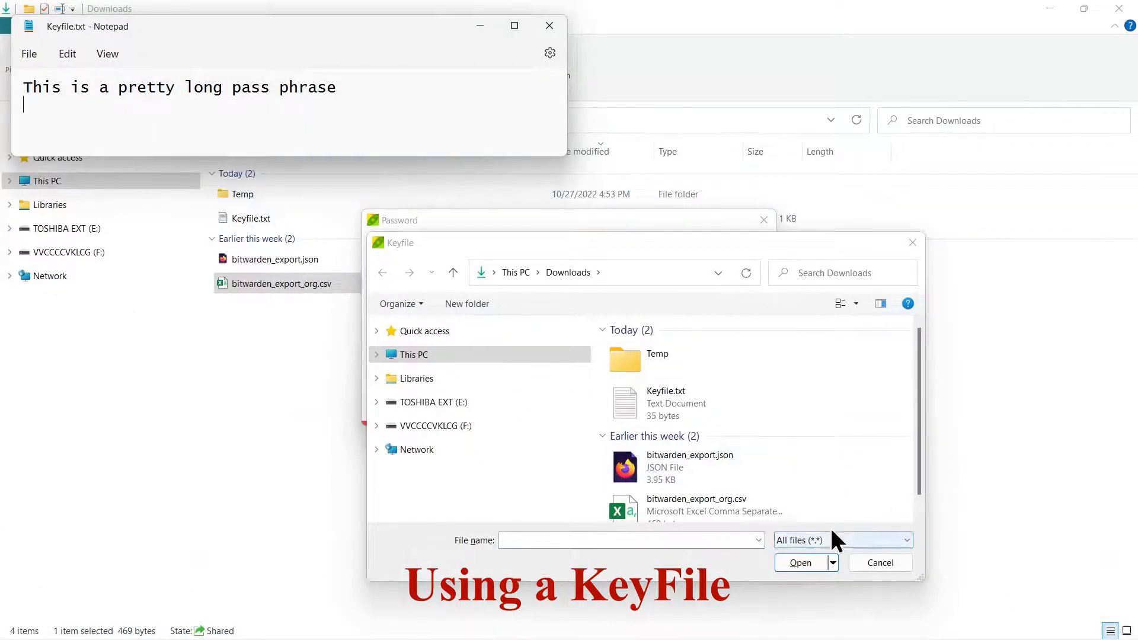
{"action": "double_click", "coordinate": [680, 403]}
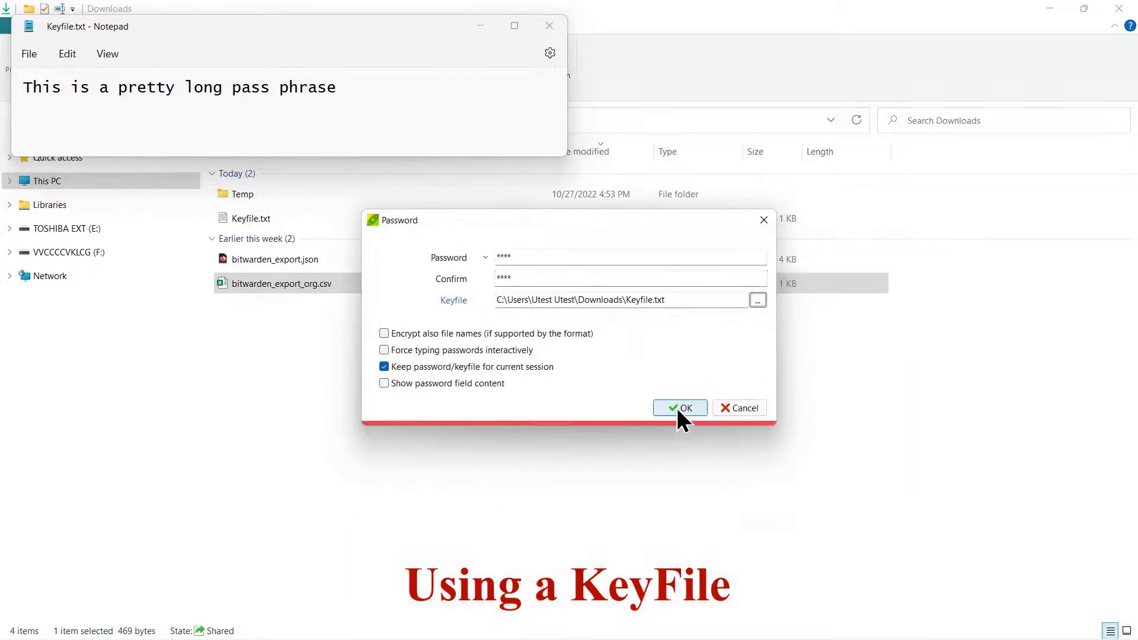
{"action": "left_click", "coordinate": [681, 408]}
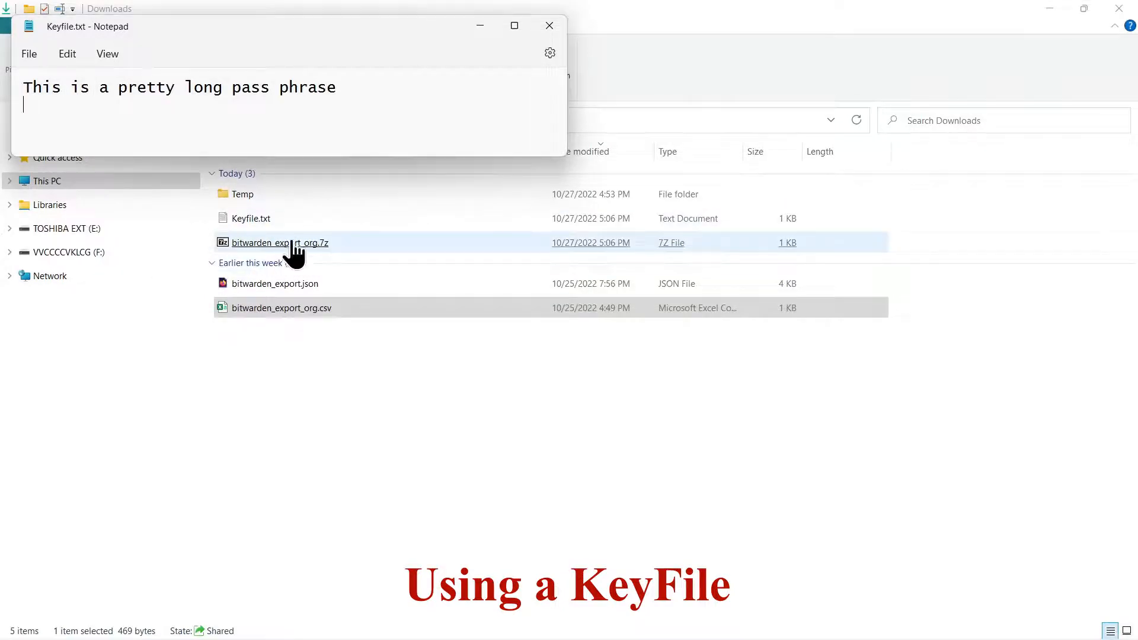
Start PeaZip extraction of bitwarden_export_org.7z into Downloads
{"action": "right_click", "coordinate": [257, 241]}
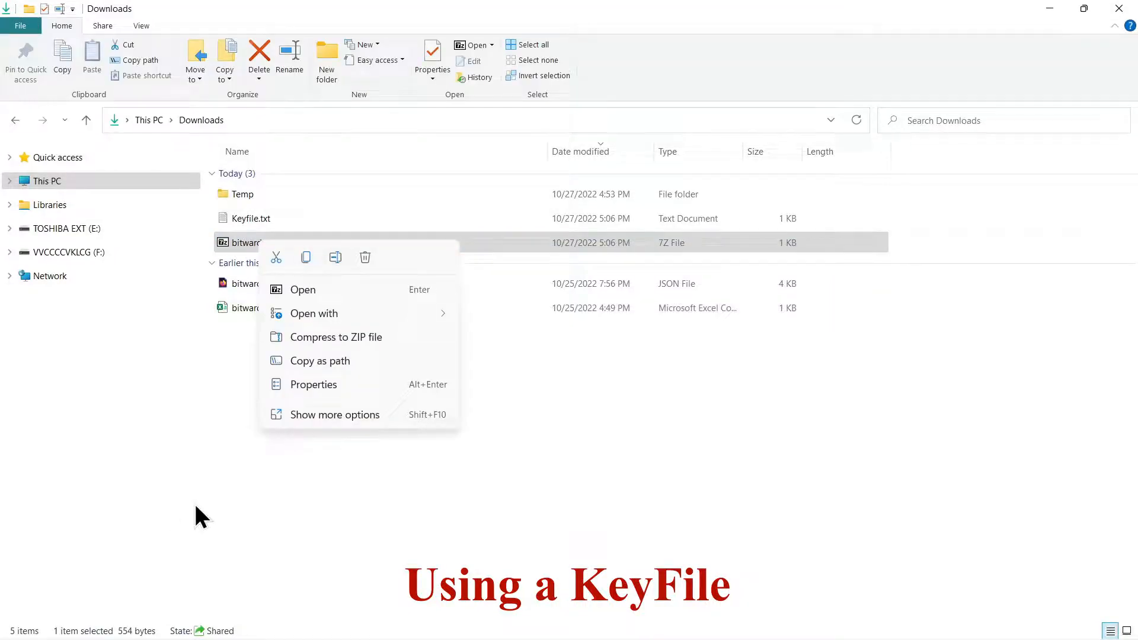
{"action": "left_click", "coordinate": [343, 421]}
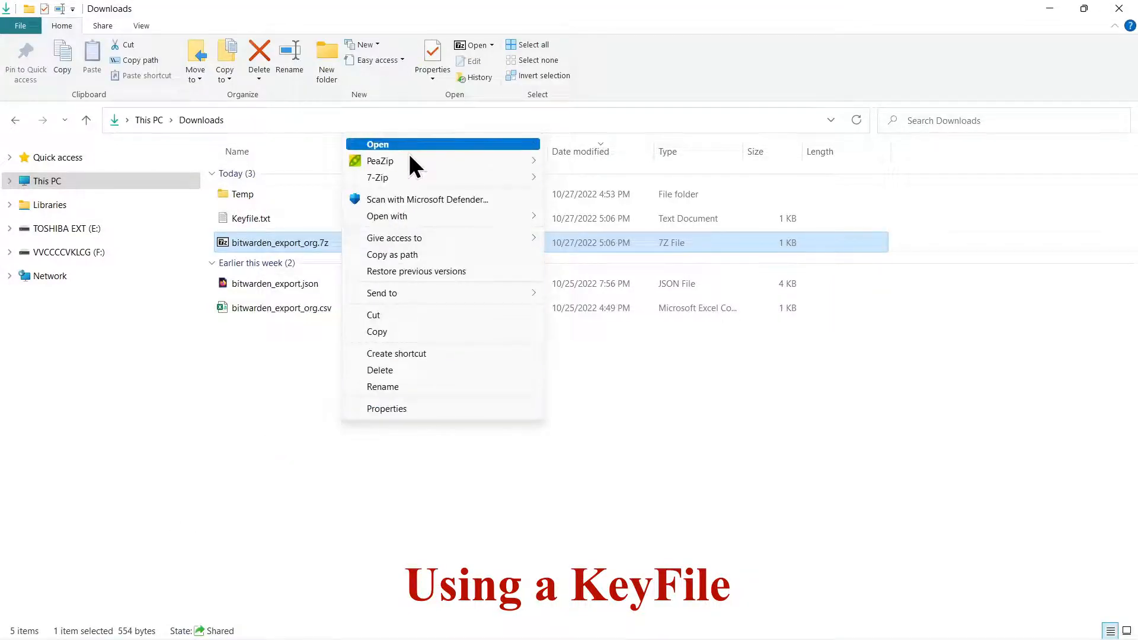
{"action": "mouse_move", "coordinate": [408, 161]}
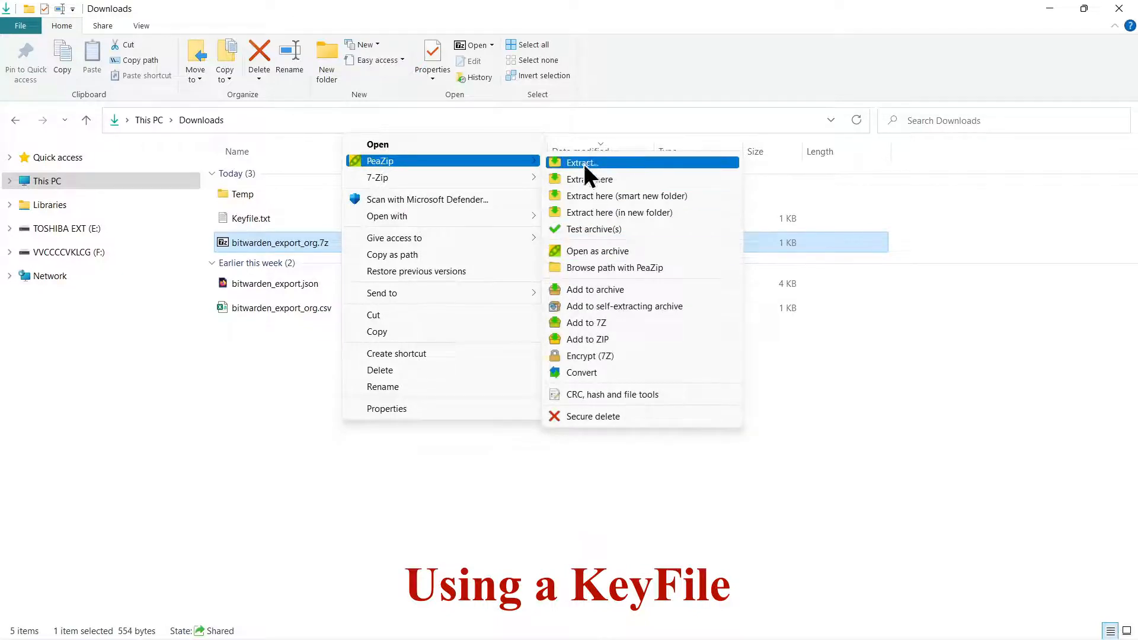
{"action": "left_click", "coordinate": [587, 163]}
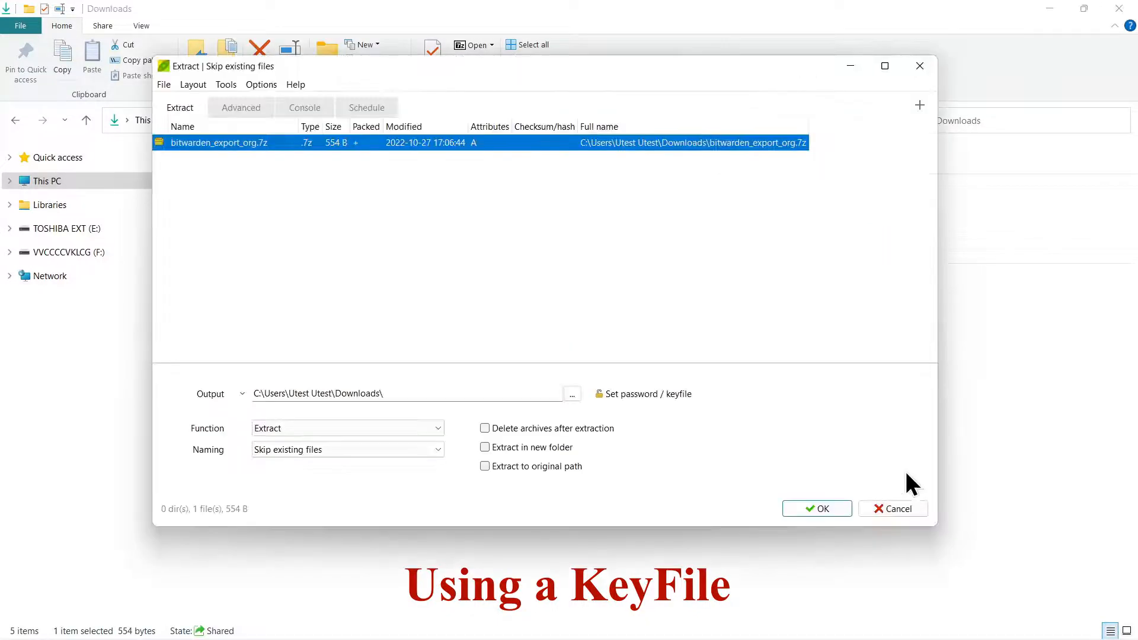
{"action": "left_click", "coordinate": [796, 509]}
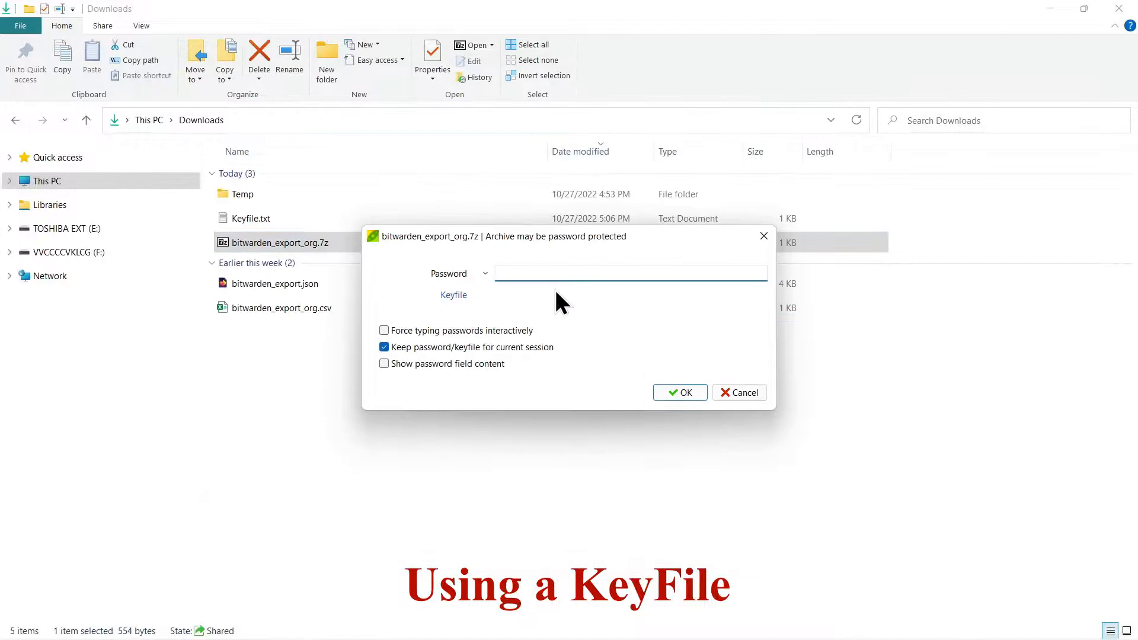
Unlock with the password and Keyfile.txt, replacing the existing bitwarden_export_org.csv
{"action": "type", "text": "****"}
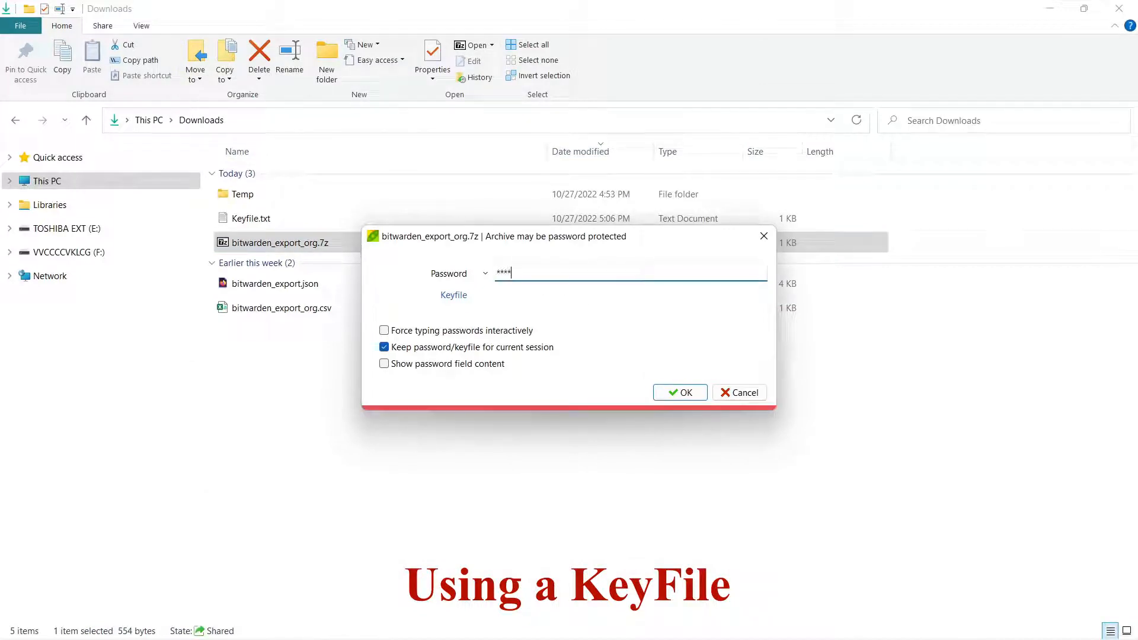
{"action": "left_click", "coordinate": [445, 297]}
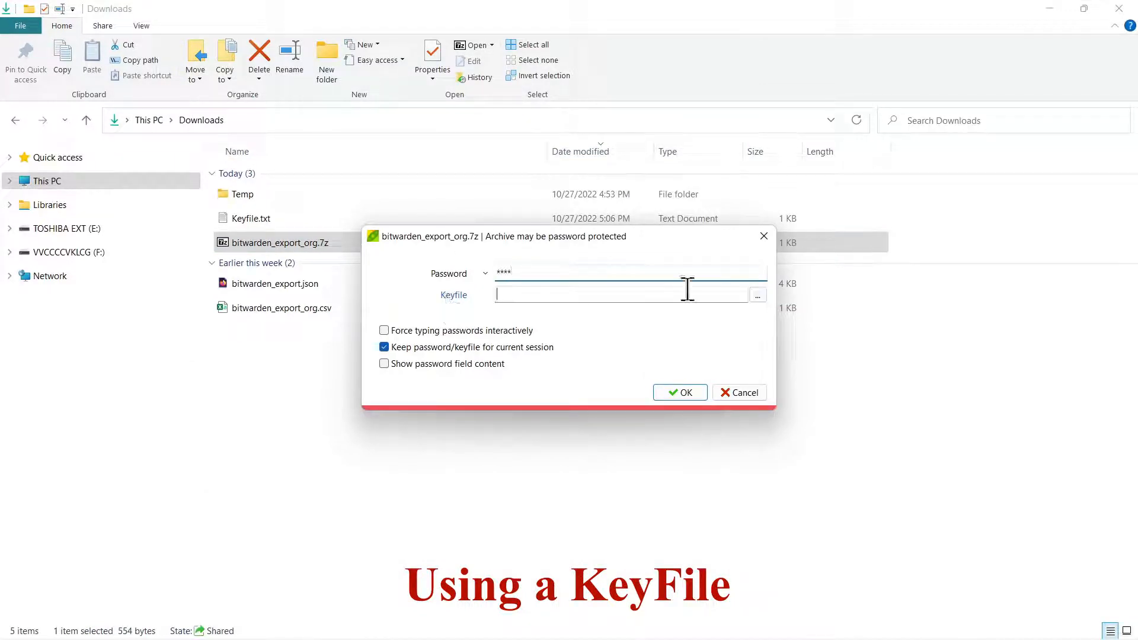
{"action": "left_click", "coordinate": [757, 295]}
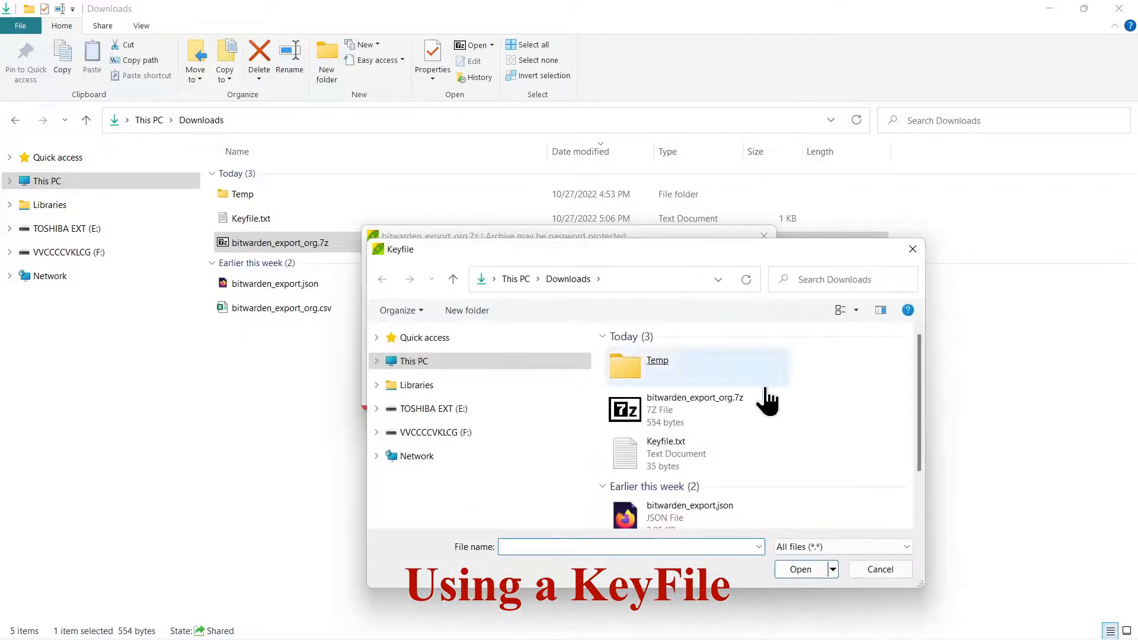
{"action": "double_click", "coordinate": [672, 455]}
{"action": "left_click", "coordinate": [680, 392]}
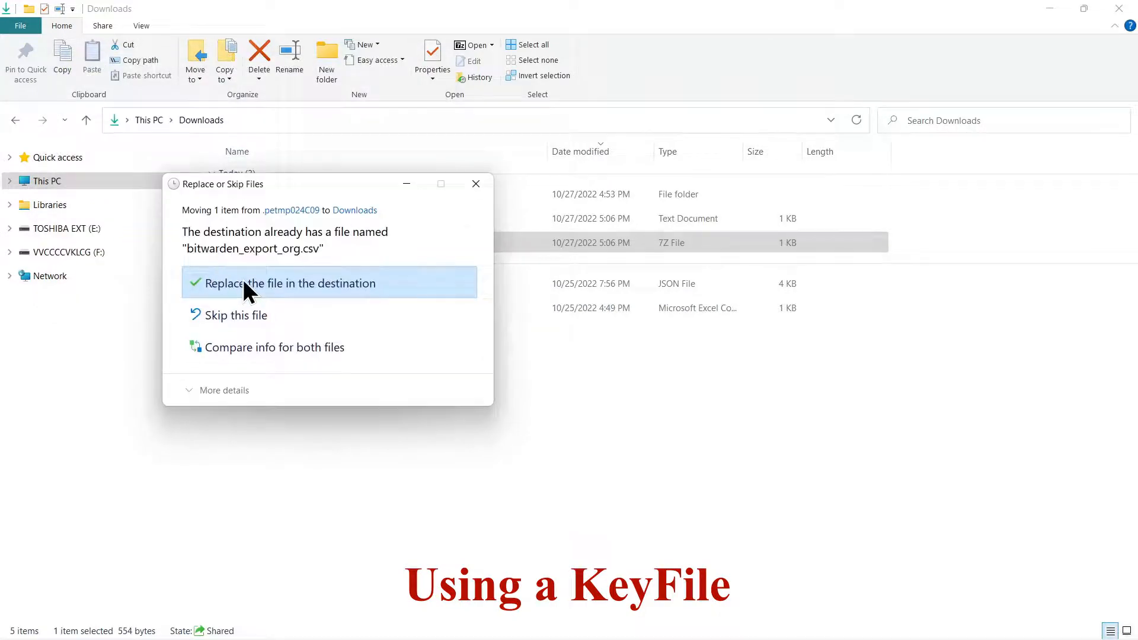
{"action": "left_click", "coordinate": [243, 282]}
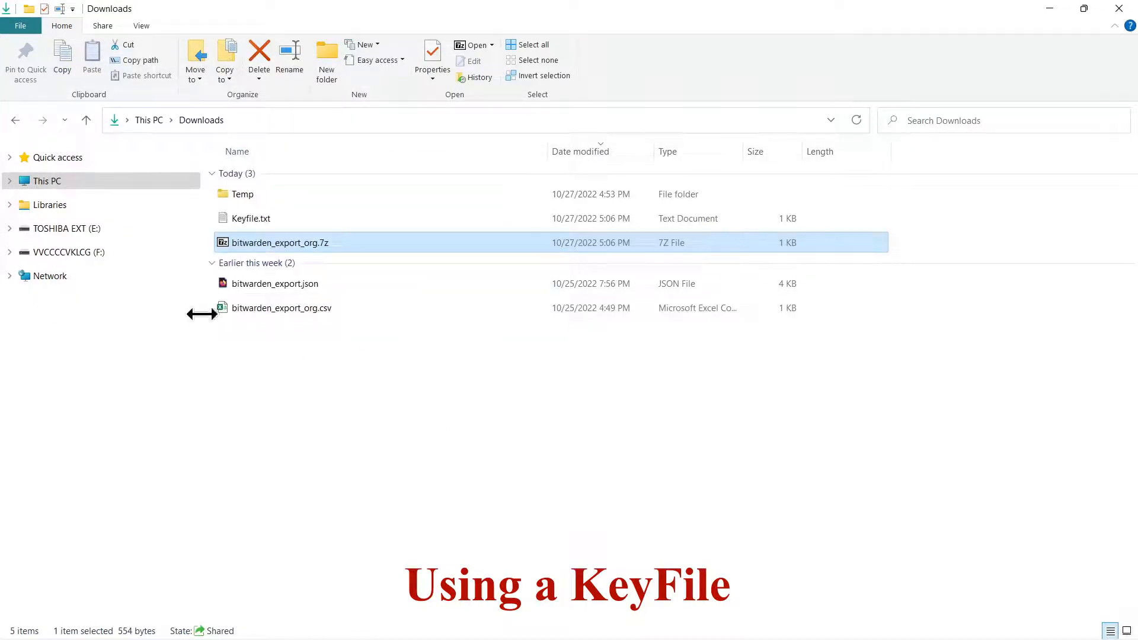
{"action": "left_click", "coordinate": [244, 309]}
Remove the Keyfile.txt file from the Downloads folder
{"action": "left_click", "coordinate": [635, 440]}
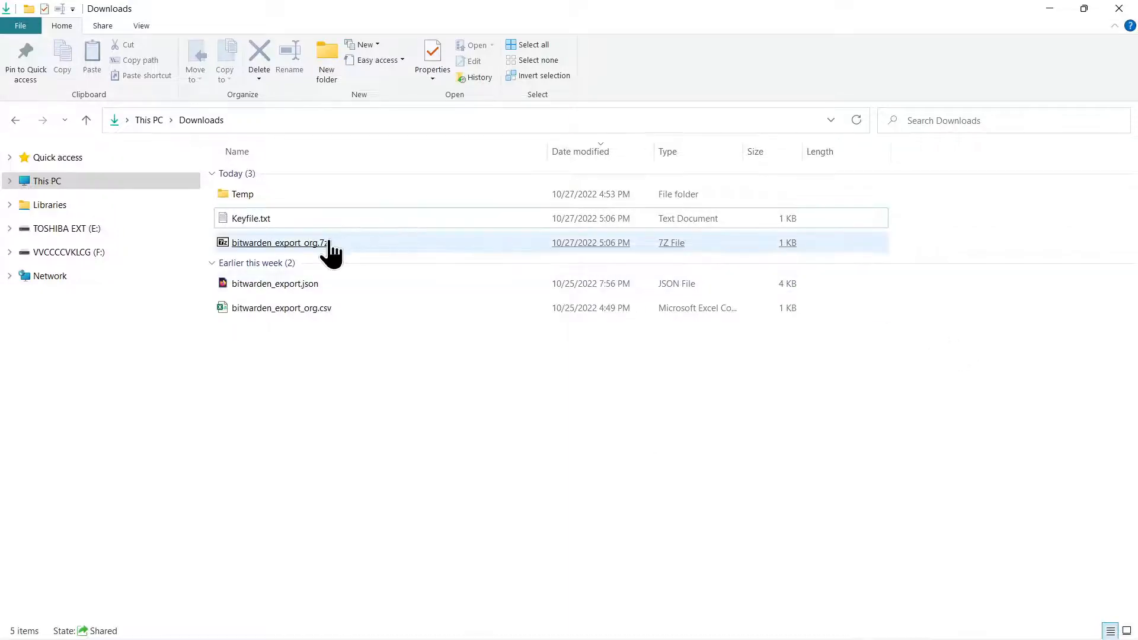
{"action": "mouse_move", "coordinate": [330, 250]}
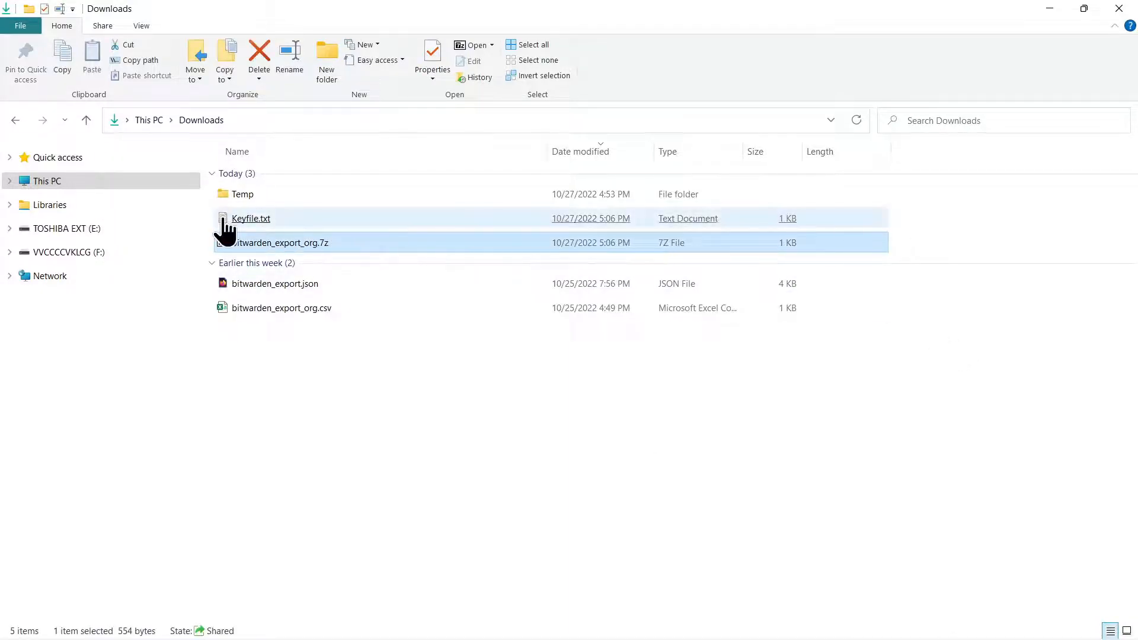
{"action": "mouse_move", "coordinate": [224, 228]}
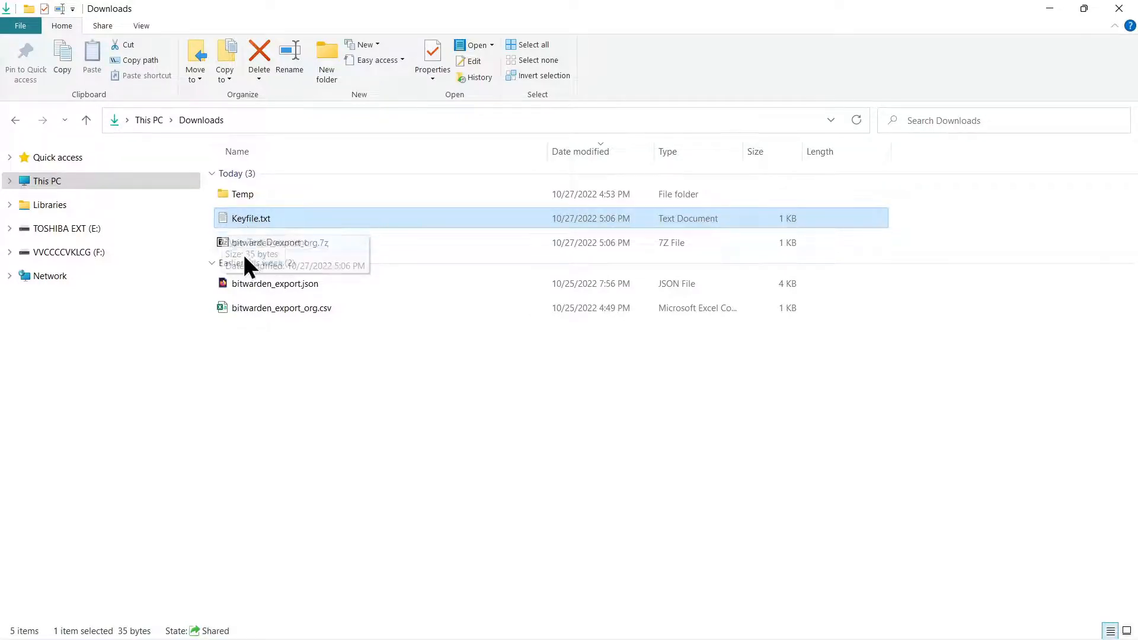
{"action": "mouse_move", "coordinate": [274, 252]}
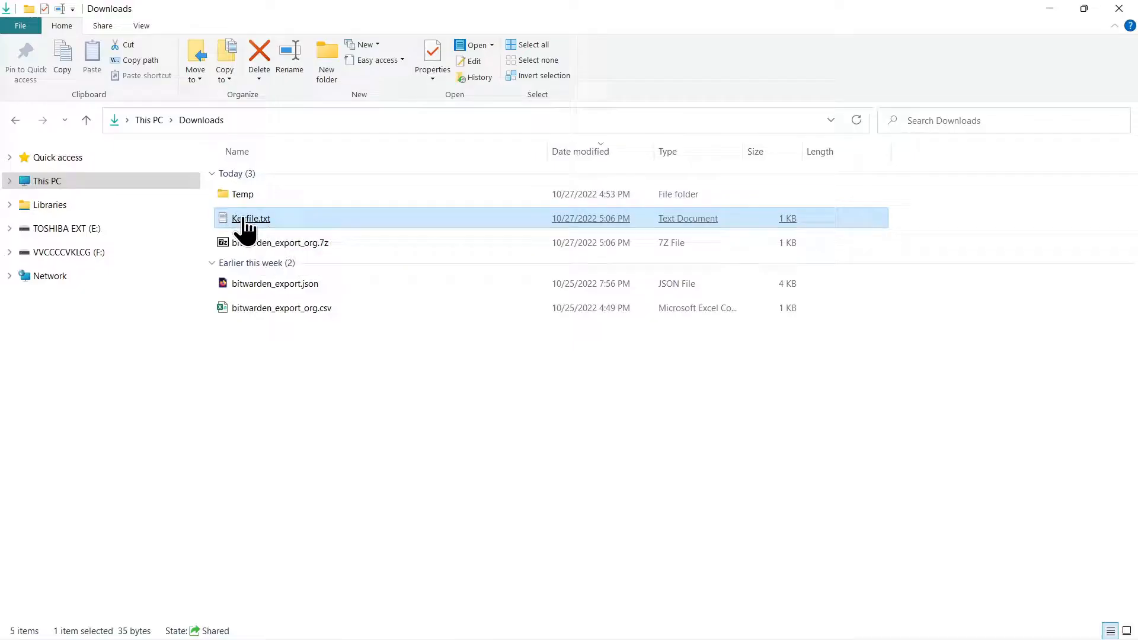
{"action": "key", "text": "Delete"}
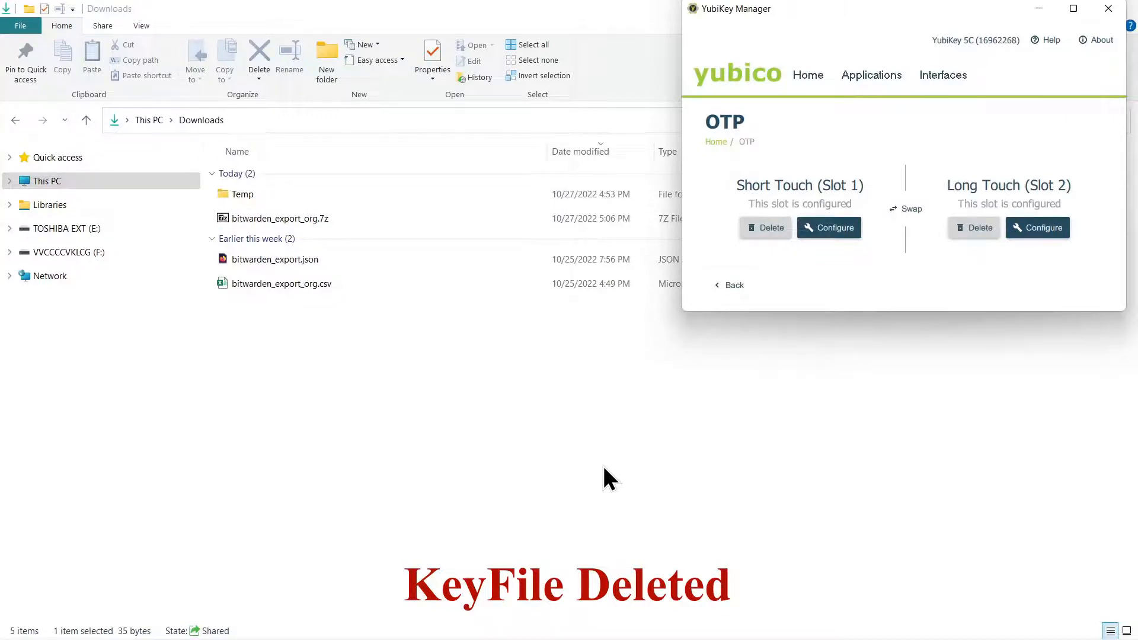
Configure YubiKey Slot 2 (long touch) as a static password holding the long pass phrase
{"action": "left_click", "coordinate": [1044, 229]}
{"action": "left_click", "coordinate": [832, 222]}
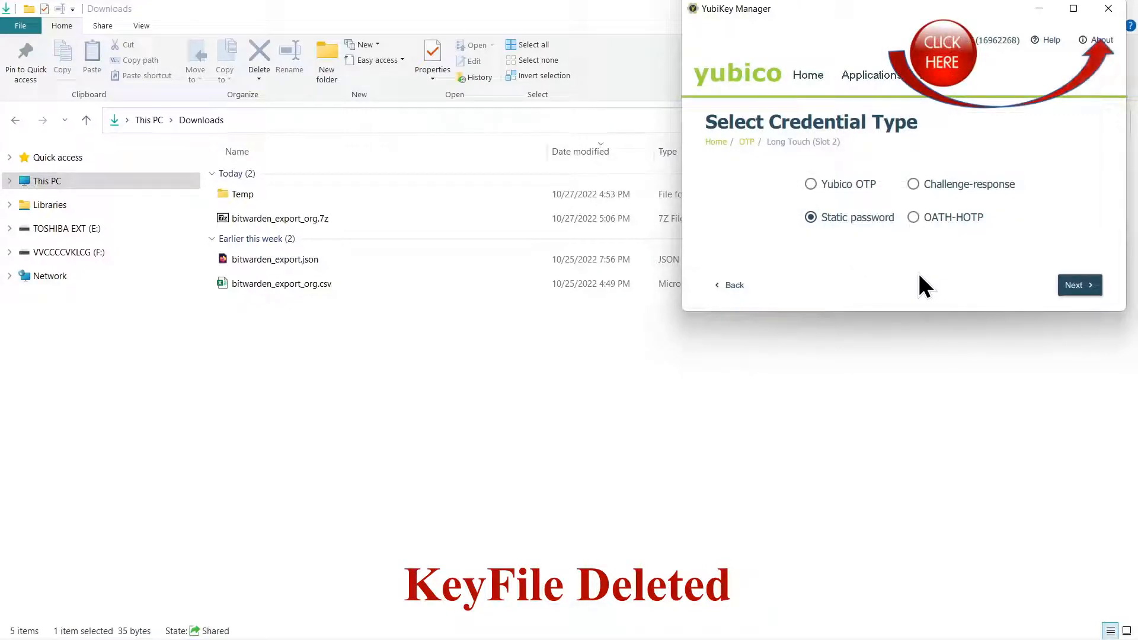
{"action": "left_click", "coordinate": [1079, 285]}
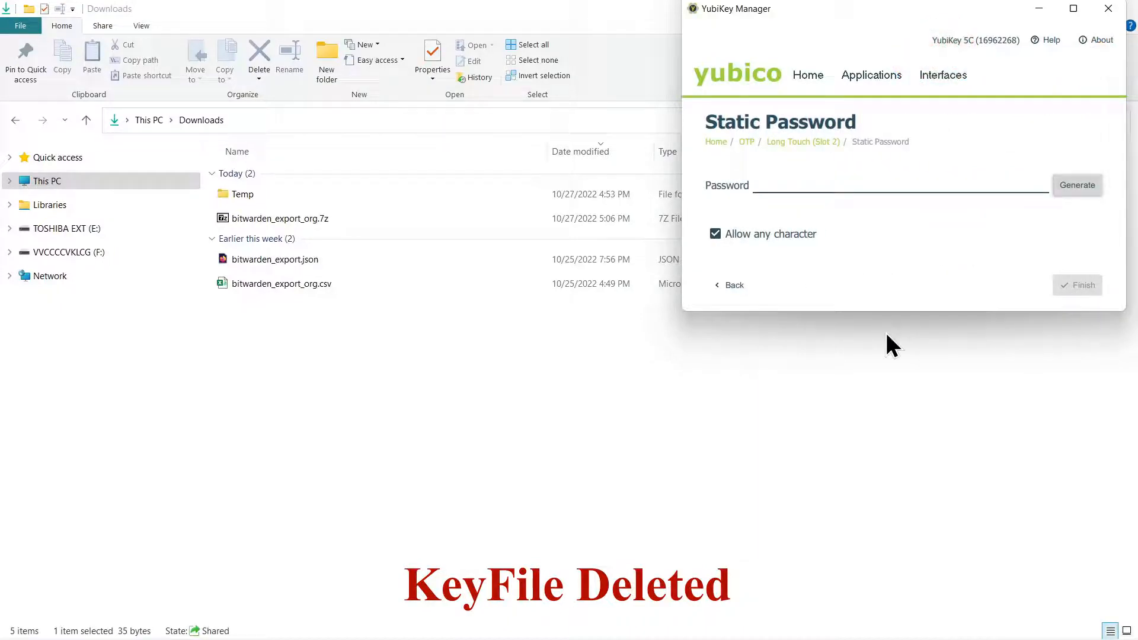
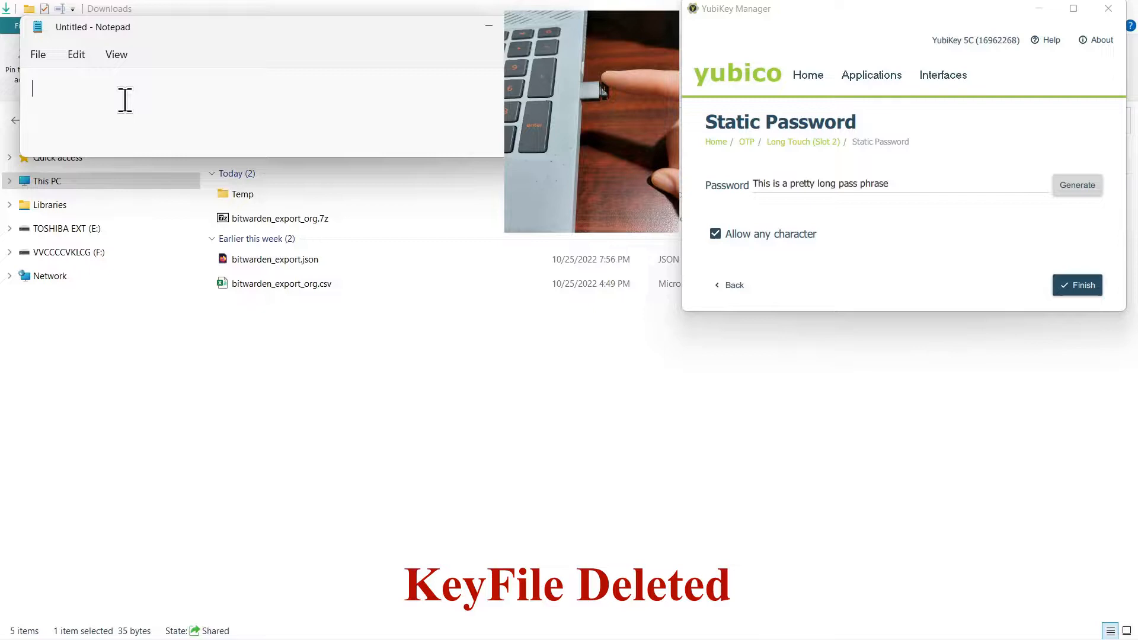
Save the YubiKey's emitted pass phrase from Notepad as Test2.txt in Downloads
{"action": "key", "text": "Return"}
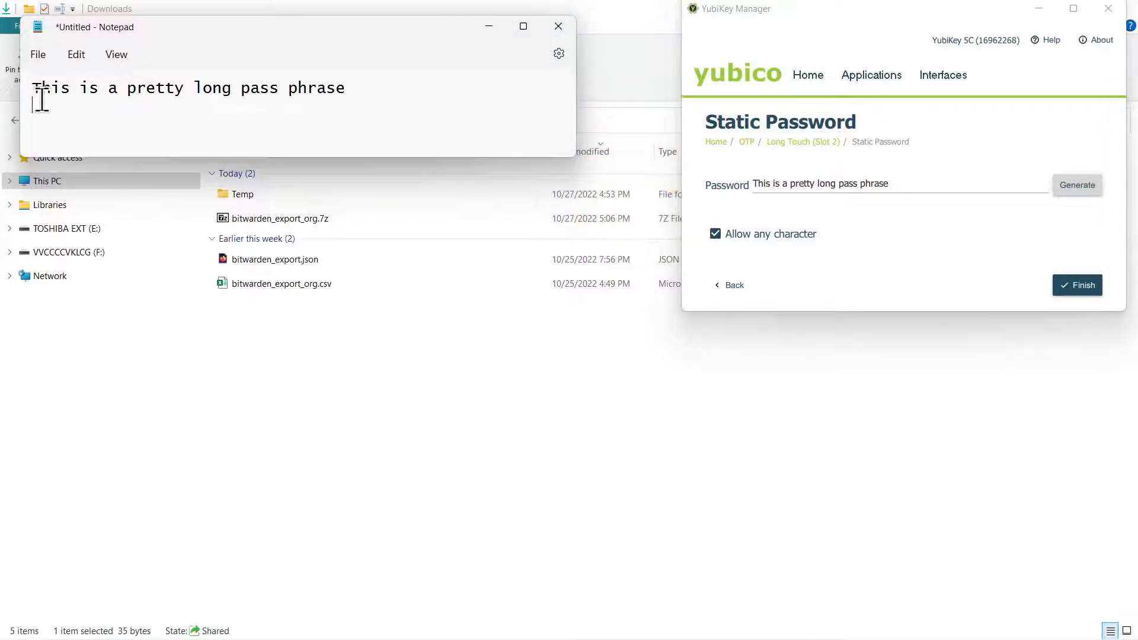
{"action": "left_click", "coordinate": [558, 26]}
{"action": "left_click", "coordinate": [230, 166]}
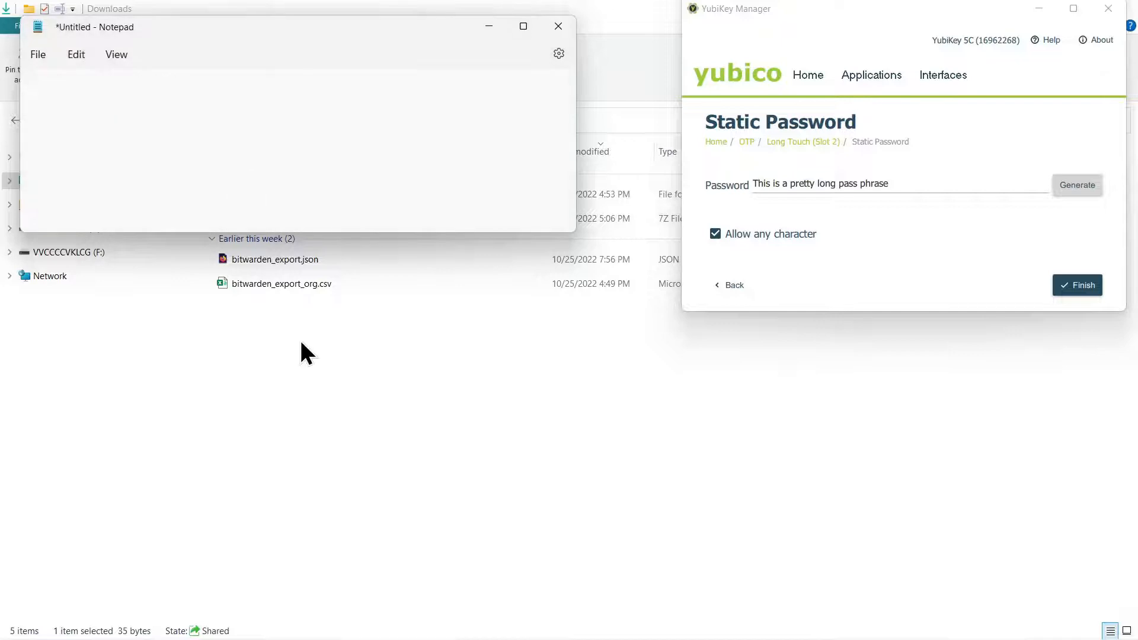
{"action": "type", "text": "Test2"}
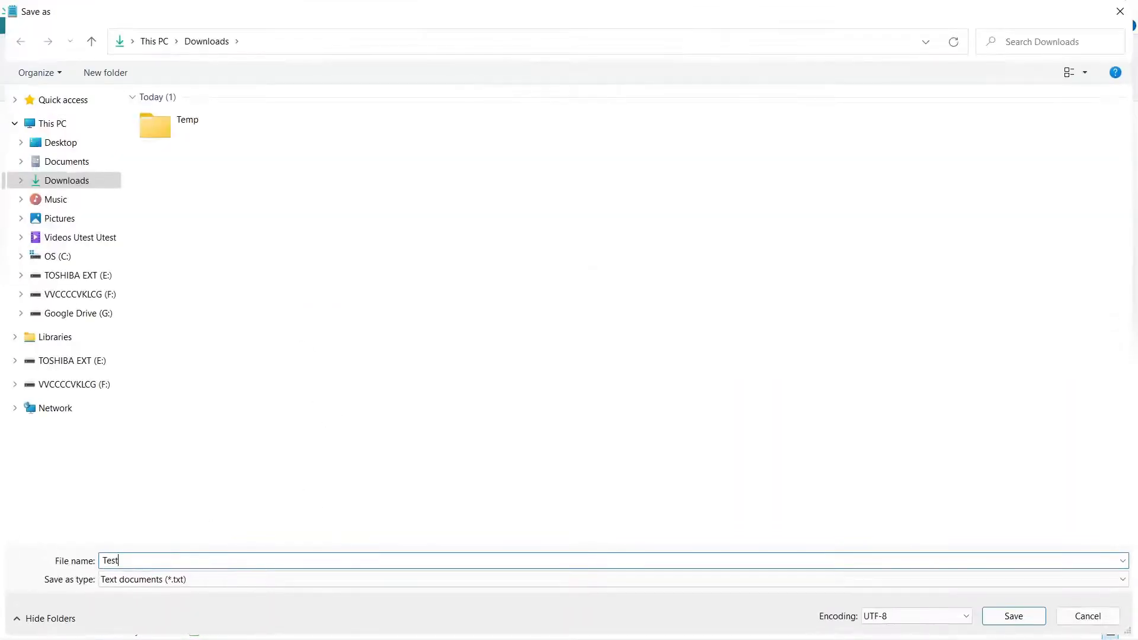
{"action": "left_click", "coordinate": [1001, 616]}
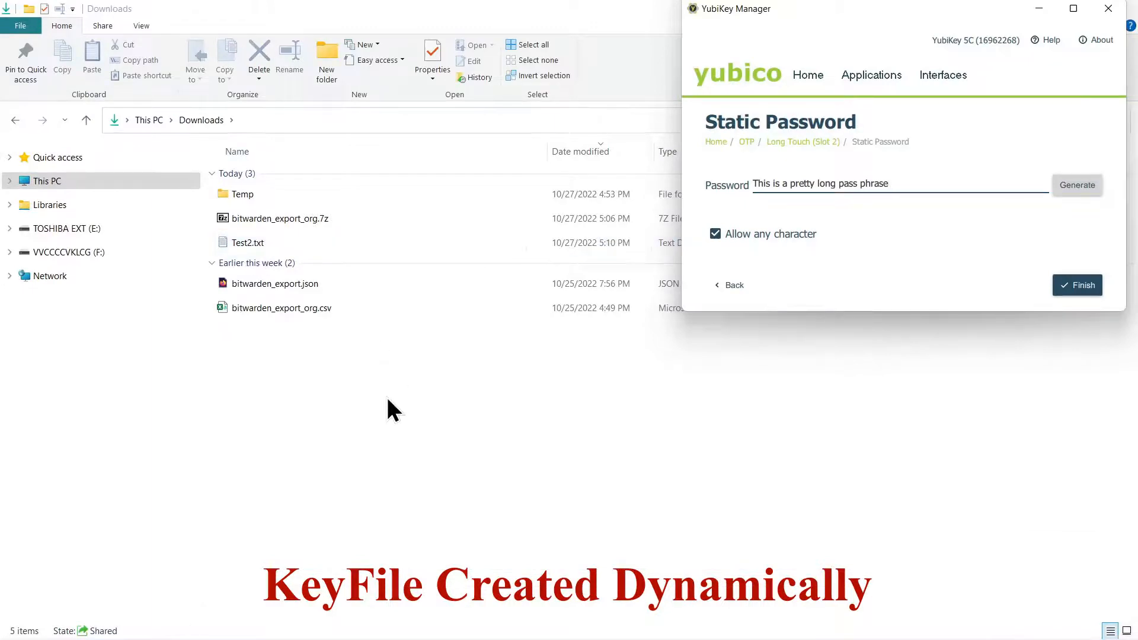
Start PeaZip extraction of bitwarden_export_org.7z
{"action": "right_click", "coordinate": [261, 218]}
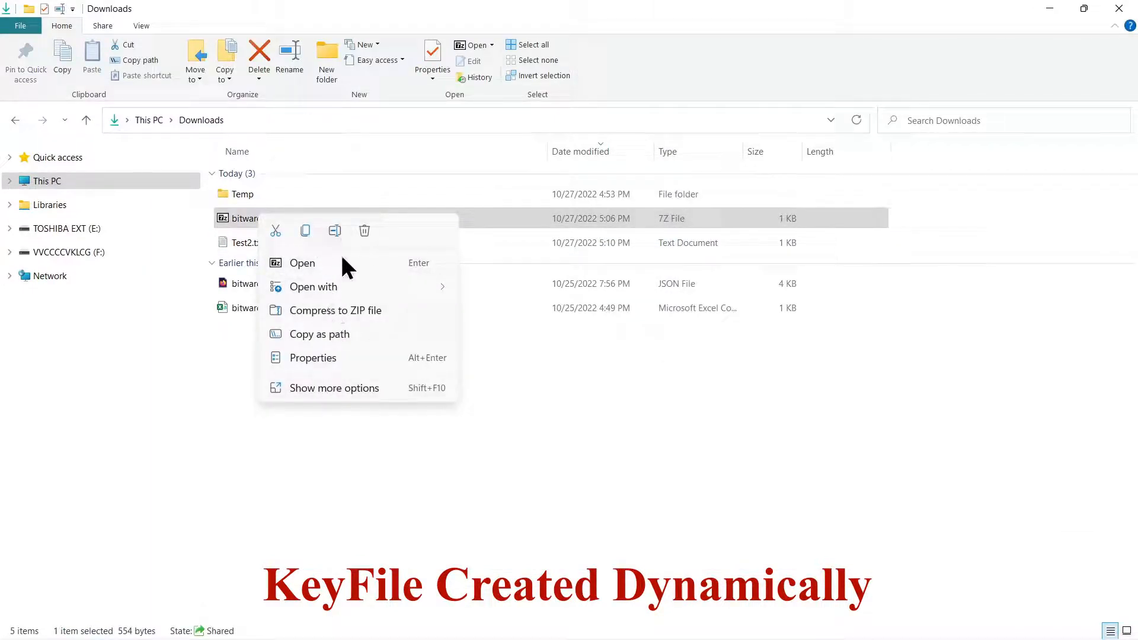
{"action": "left_click", "coordinate": [325, 388]}
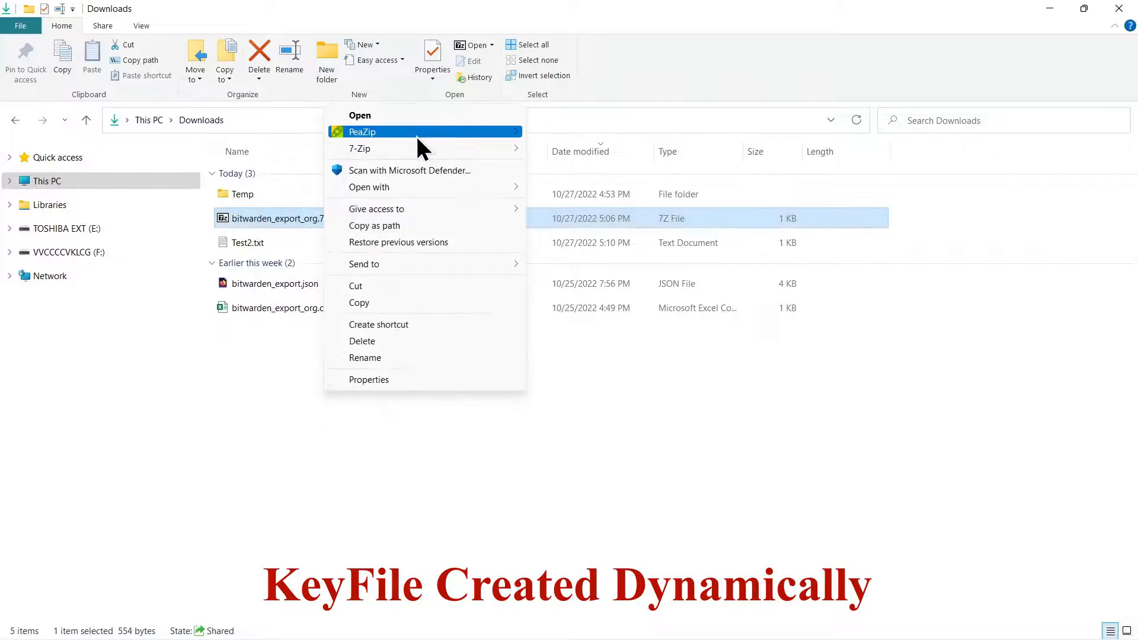
{"action": "mouse_move", "coordinate": [417, 133]}
{"action": "left_click", "coordinate": [584, 134]}
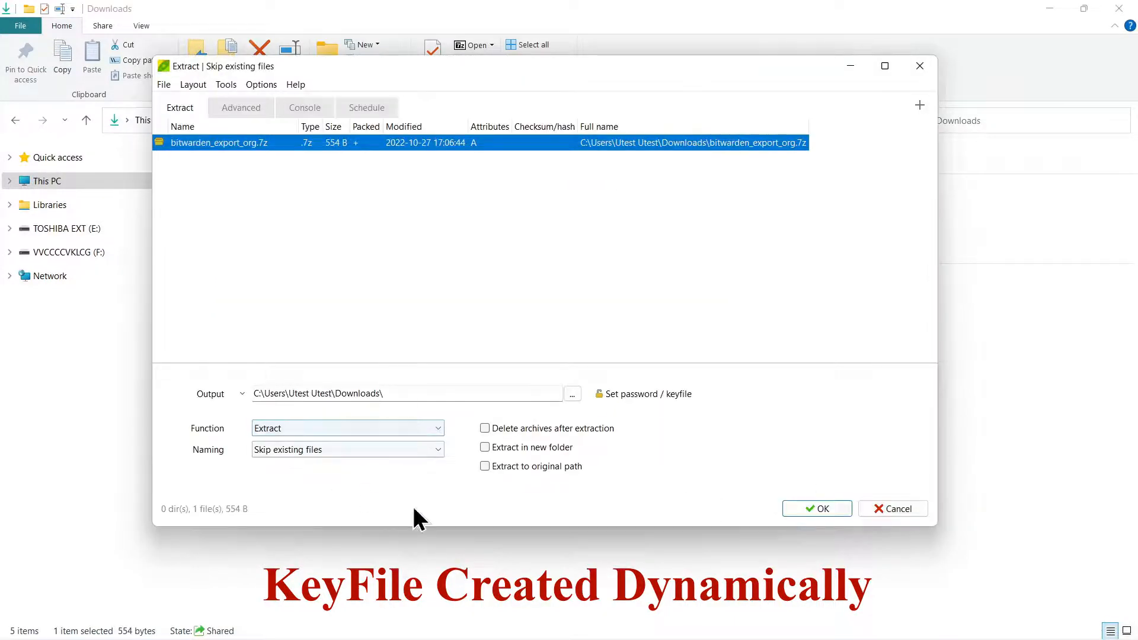
{"action": "left_click", "coordinate": [800, 507]}
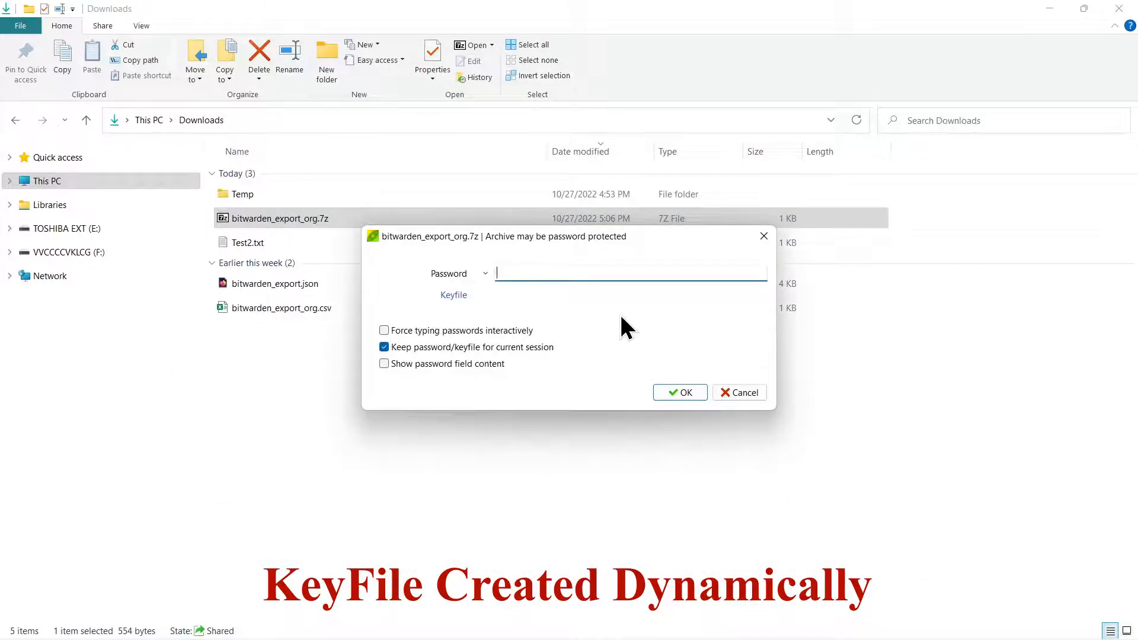
Unlock with the password and Test2.txt as keyfile, overwriting the existing extracted file
{"action": "type", "text": "**"}
{"action": "left_click", "coordinate": [454, 295]}
{"action": "left_click", "coordinate": [760, 295]}
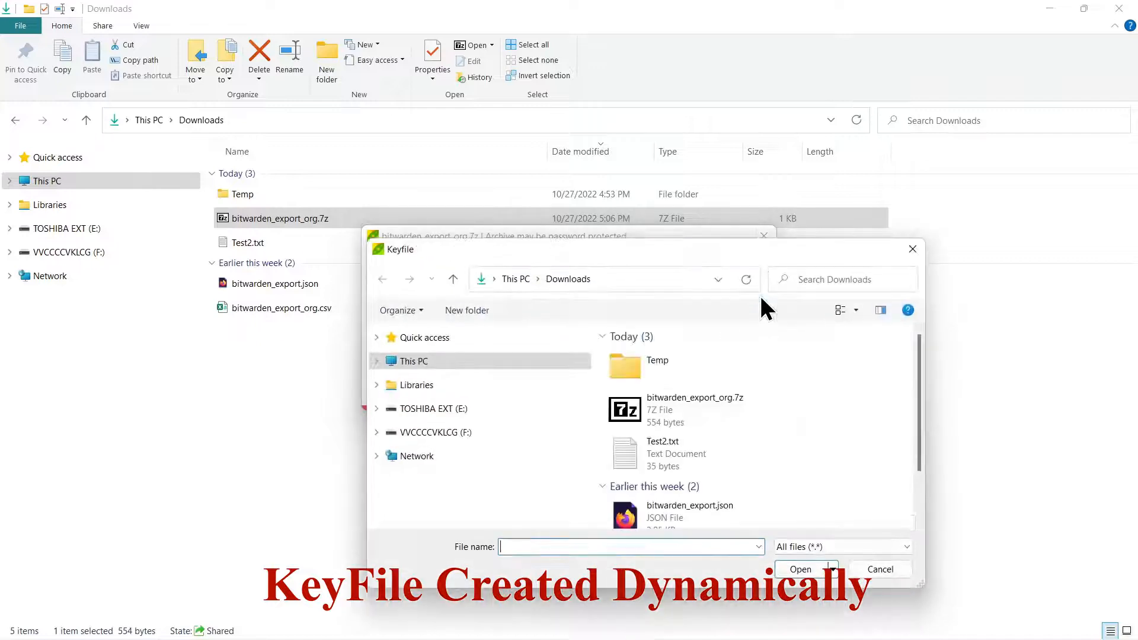
{"action": "left_click", "coordinate": [665, 455]}
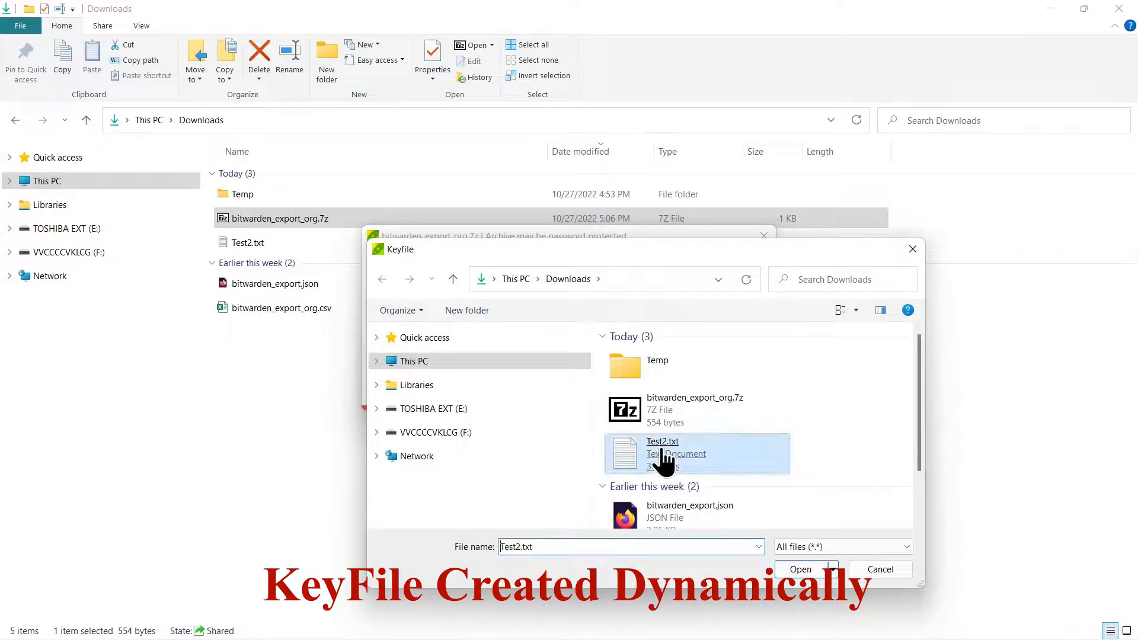
{"action": "double_click", "coordinate": [664, 453]}
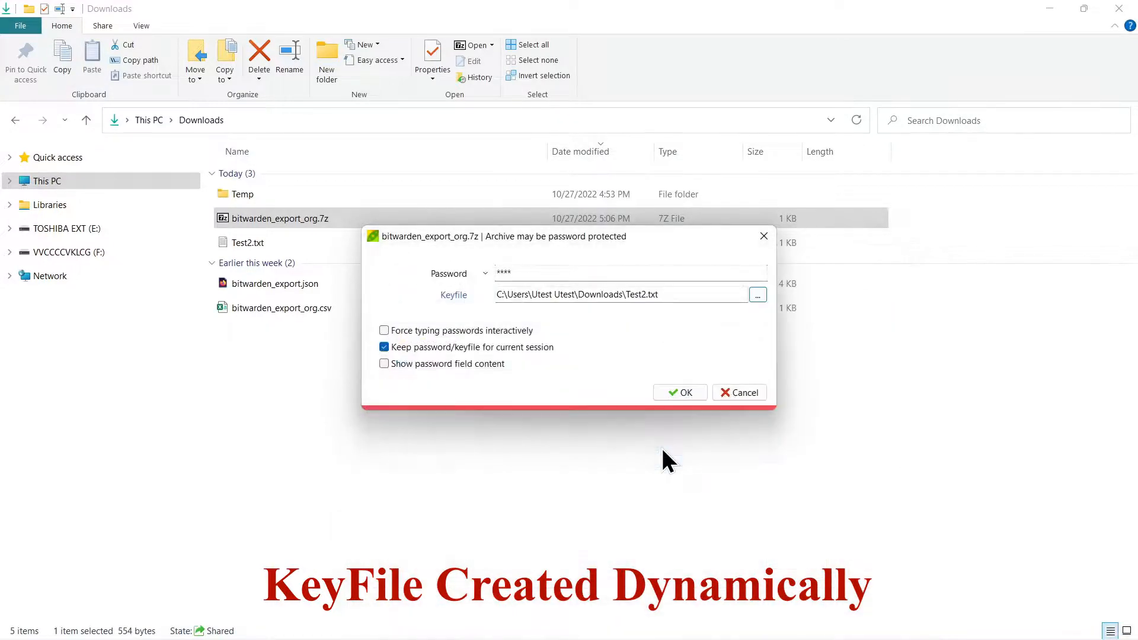
{"action": "left_click", "coordinate": [679, 392]}
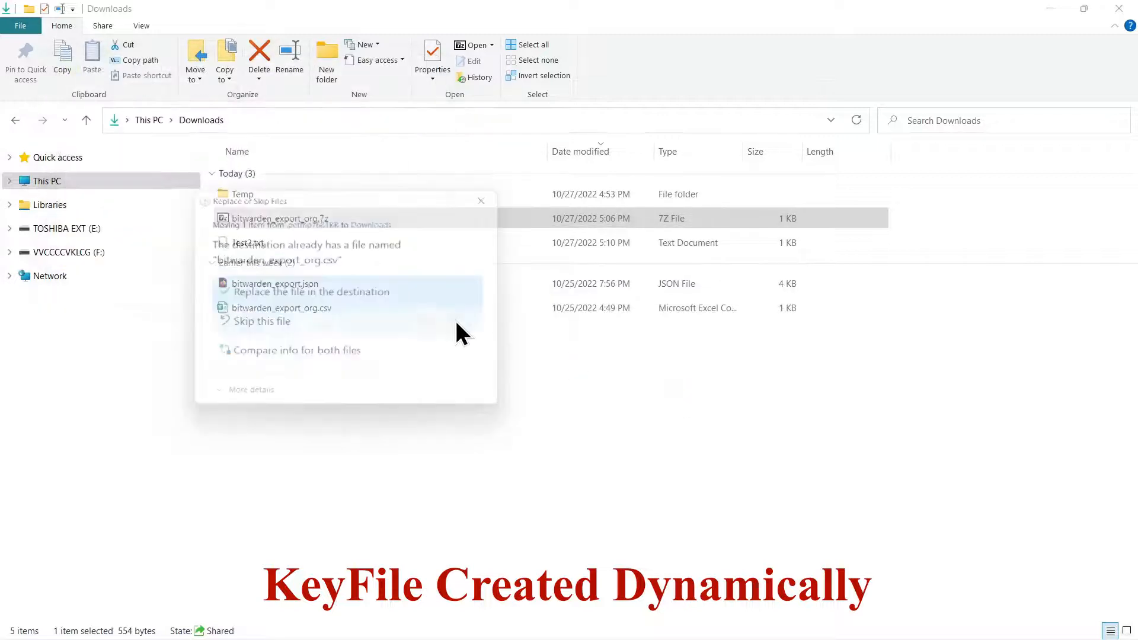
{"action": "left_click", "coordinate": [324, 283]}
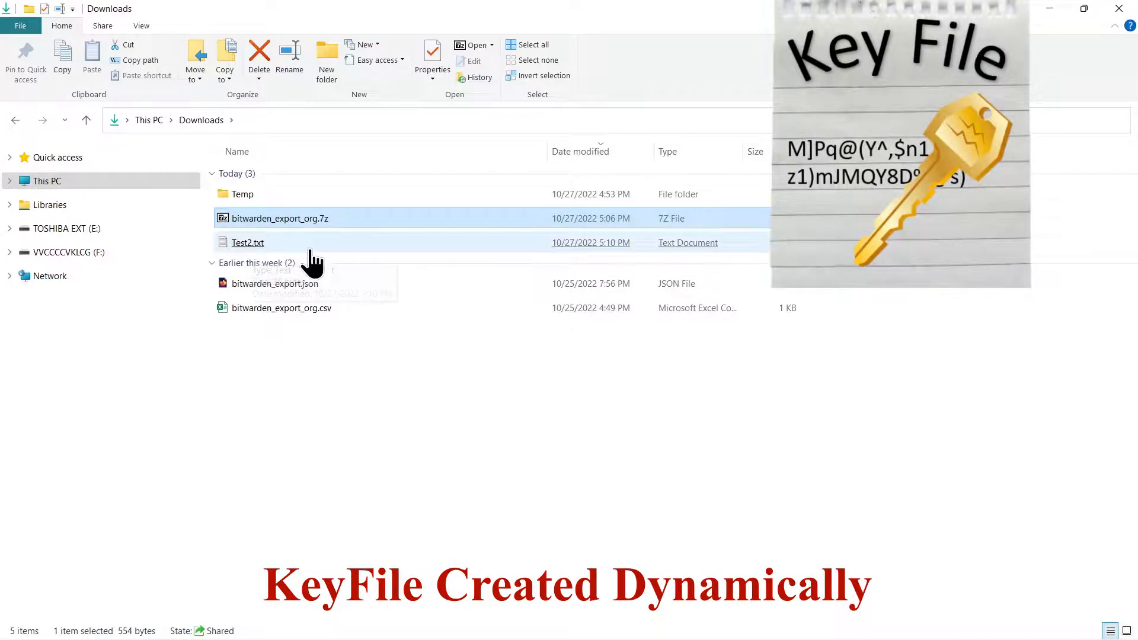
Delete Test2.txt from Downloads
{"action": "left_click", "coordinate": [277, 243]}
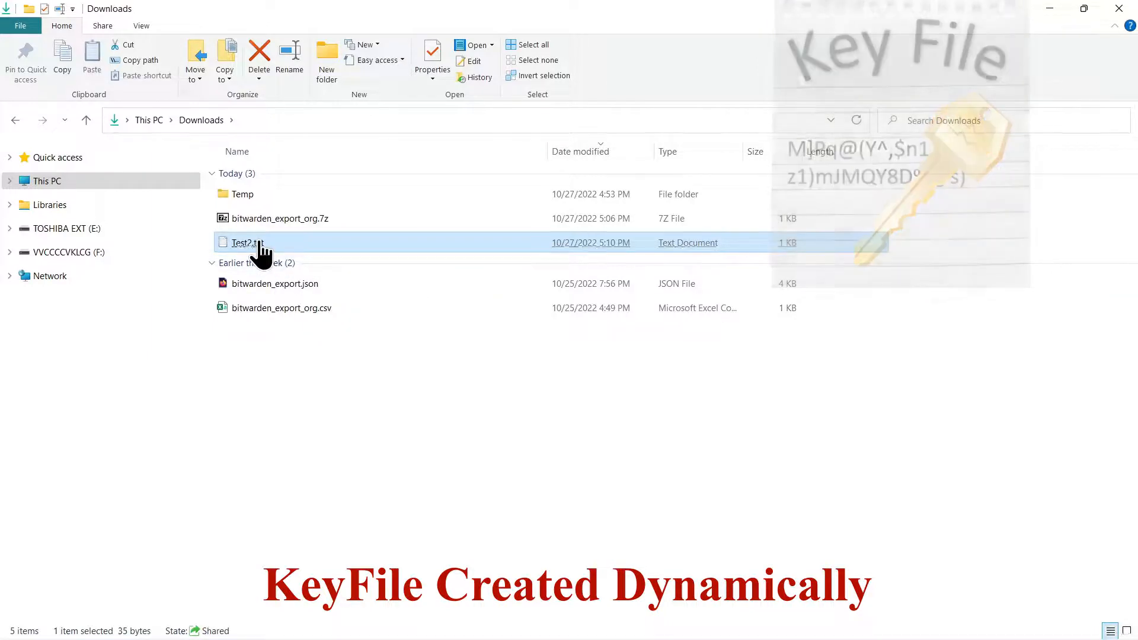
{"action": "key", "text": "Delete"}
{"action": "left_click", "coordinate": [451, 389]}
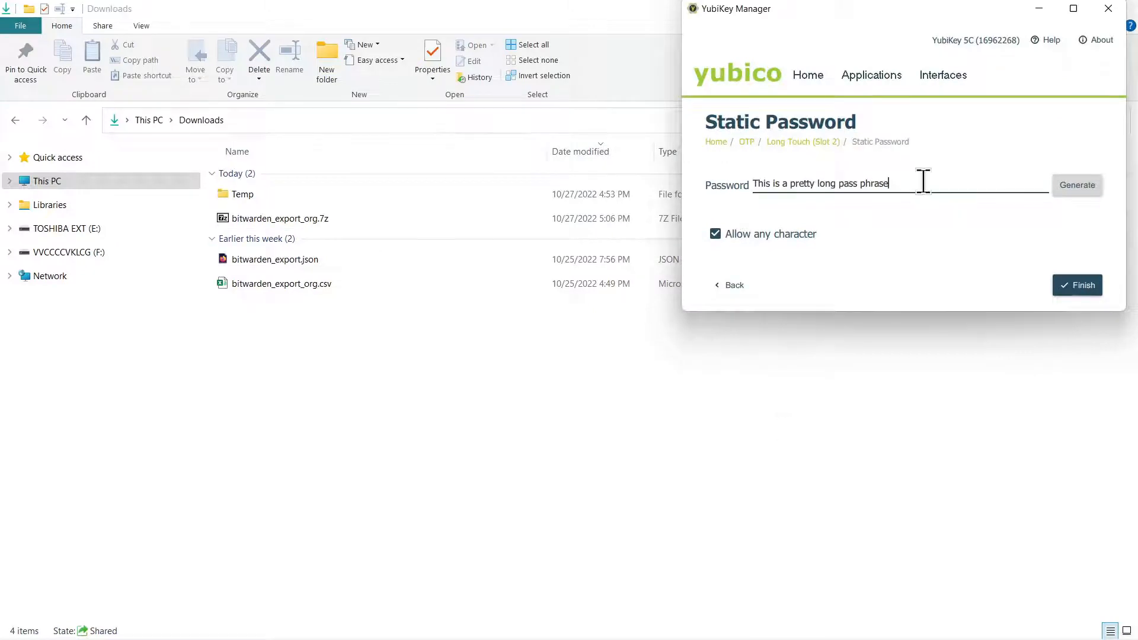
Clear Slot 2's pass phrase, generate a random static password, and overwrite the slot
{"action": "left_click_drag", "start_coordinate": [922, 183], "coordinate": [647, 183]}
{"action": "key", "text": "Delete"}
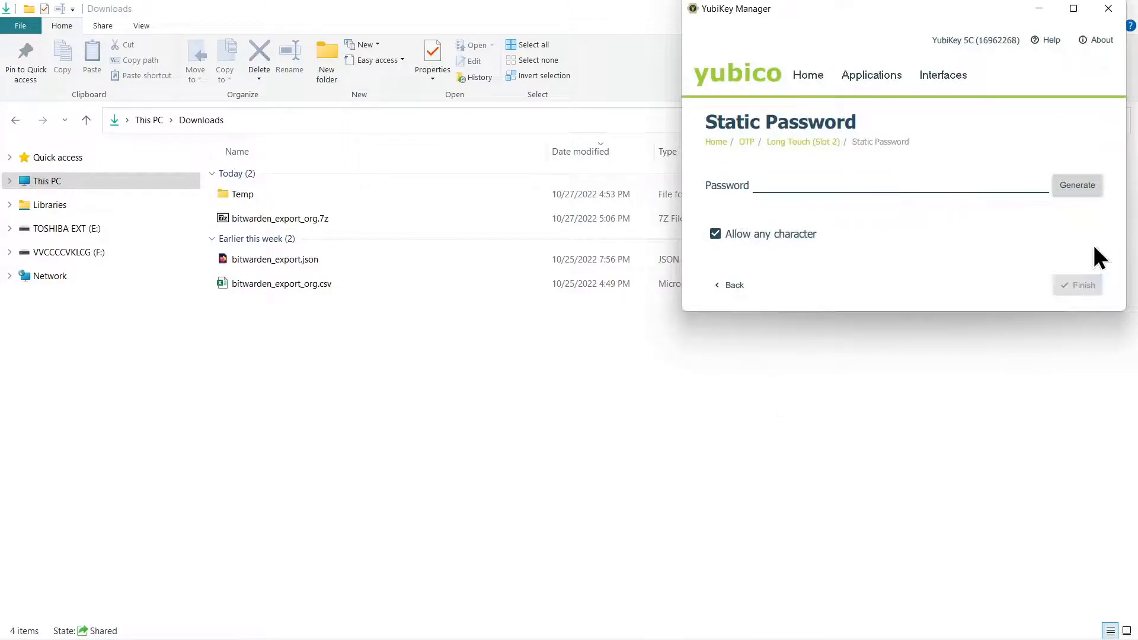
{"action": "left_click", "coordinate": [1079, 186]}
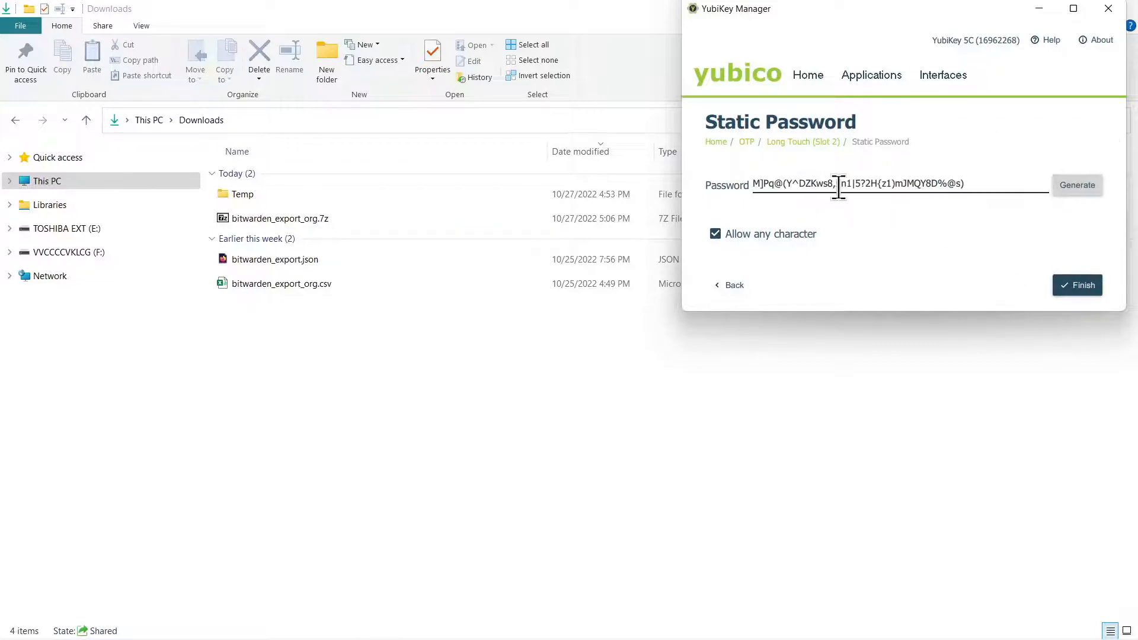
{"action": "left_click", "coordinate": [1087, 289]}
{"action": "left_click", "coordinate": [1037, 197]}
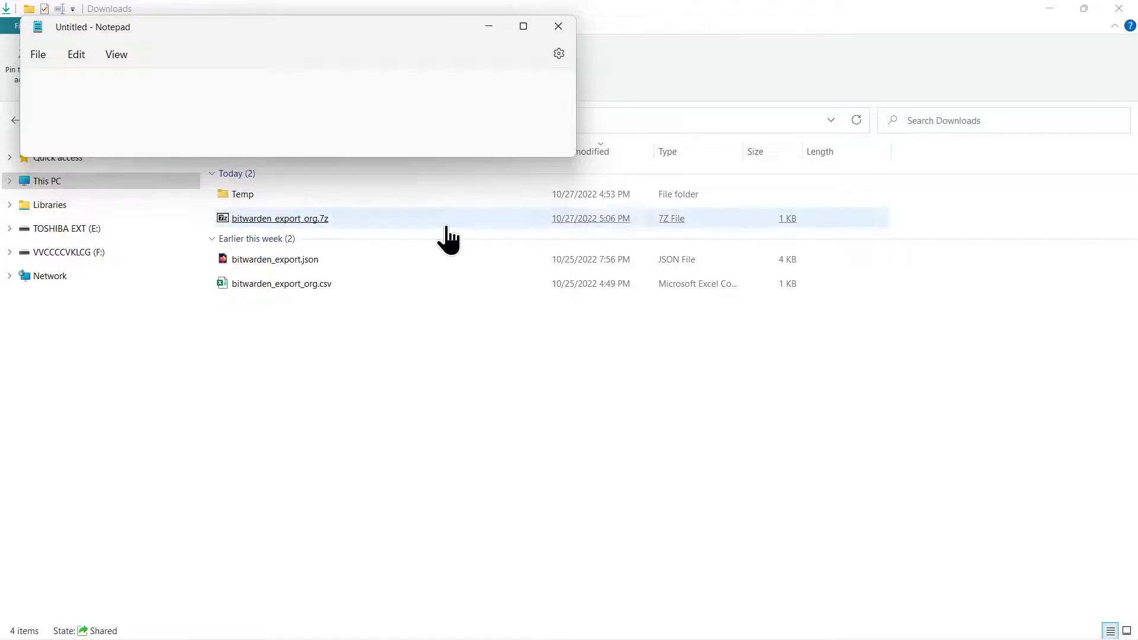
Enter the YubiKey's generated password in Notepad with a second line of digits
{"action": "key", "text": "Return"}
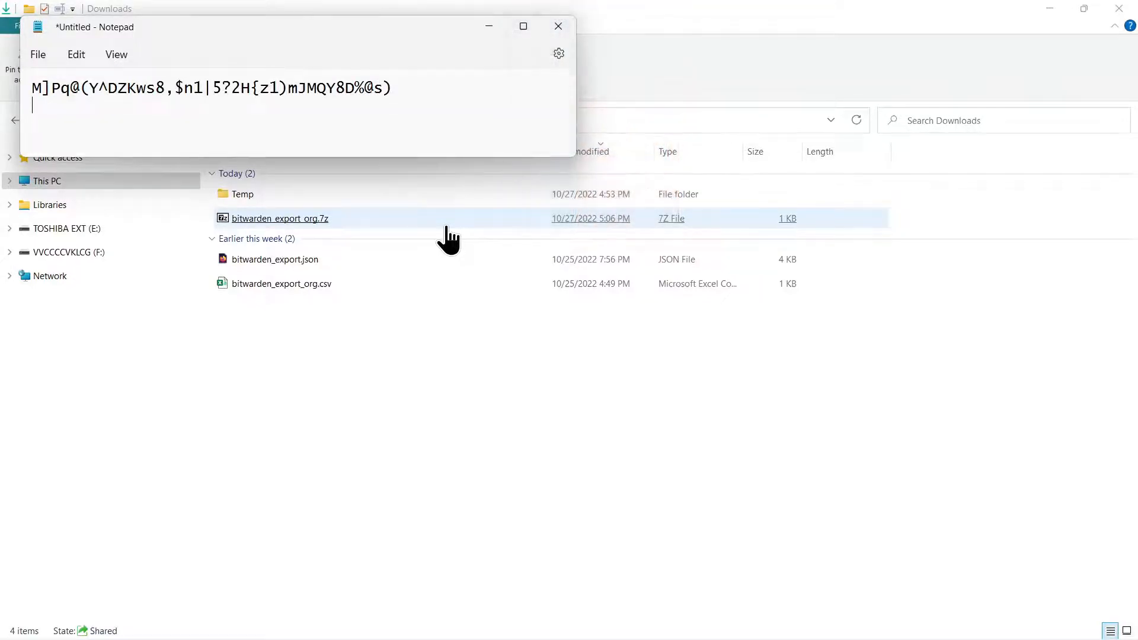
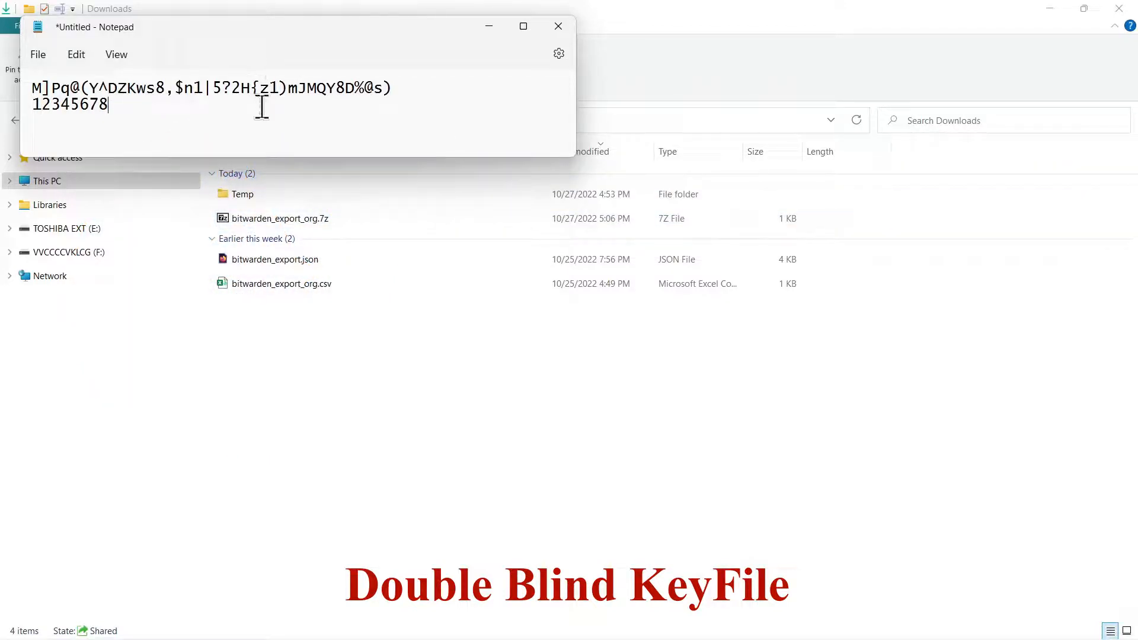
Save the note as KeyFile.txt in Downloads
{"action": "left_click", "coordinate": [568, 26]}
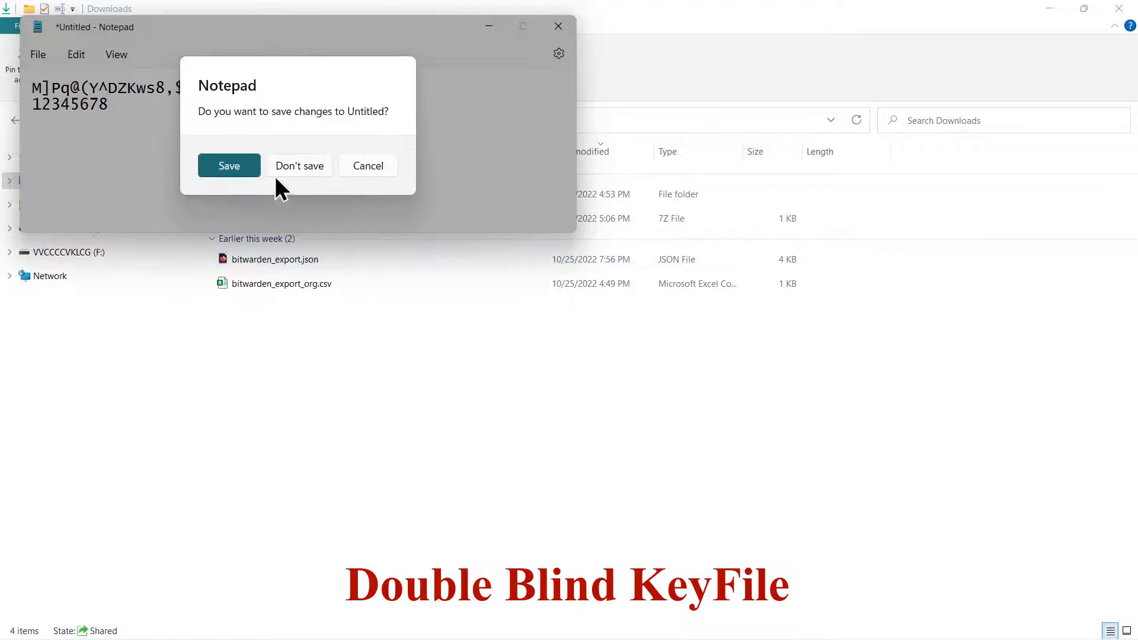
{"action": "left_click", "coordinate": [255, 172]}
{"action": "type", "text": "KeyFile"}
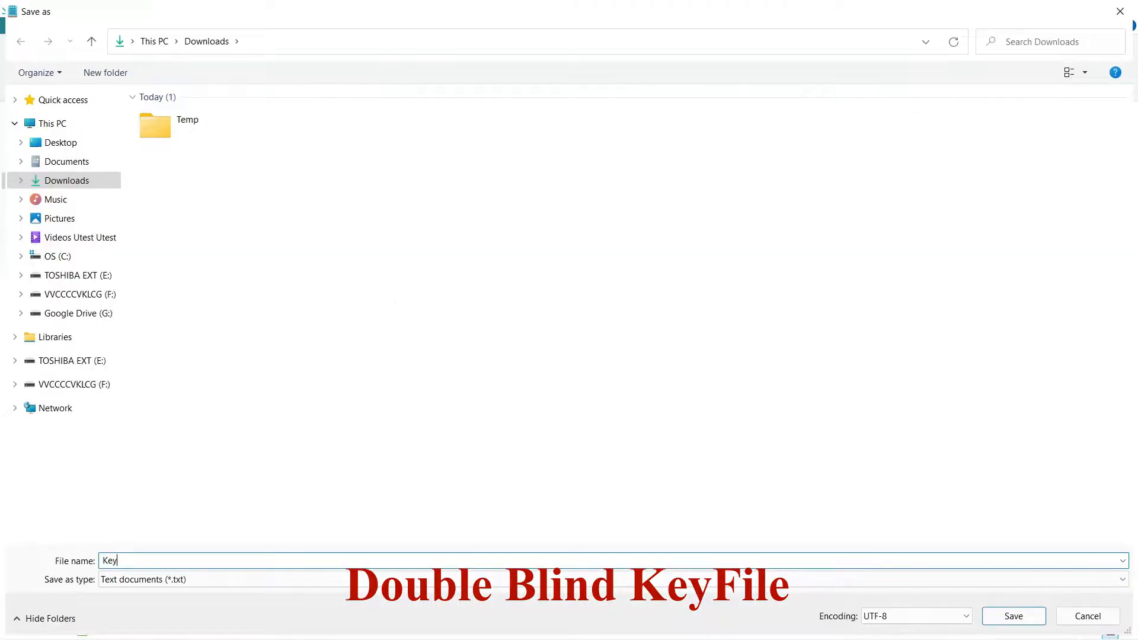
{"action": "key", "text": "Return"}
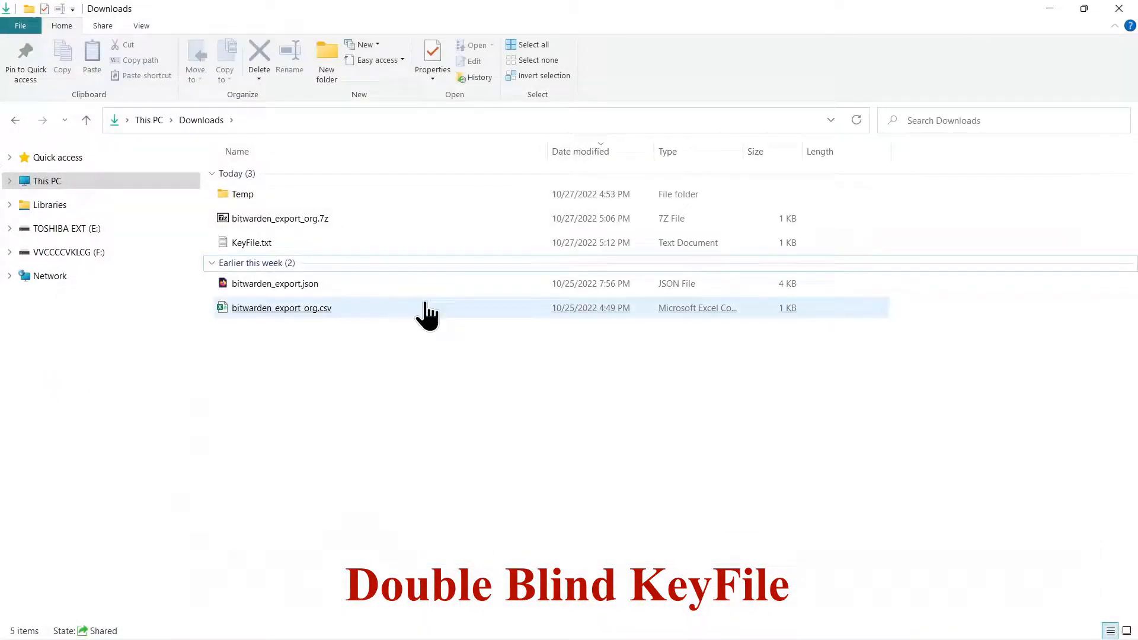
Delete the old 7z archive and start Encrypt (7Z) on bitwarden_export_org.csv
{"action": "right_click", "coordinate": [282, 219]}
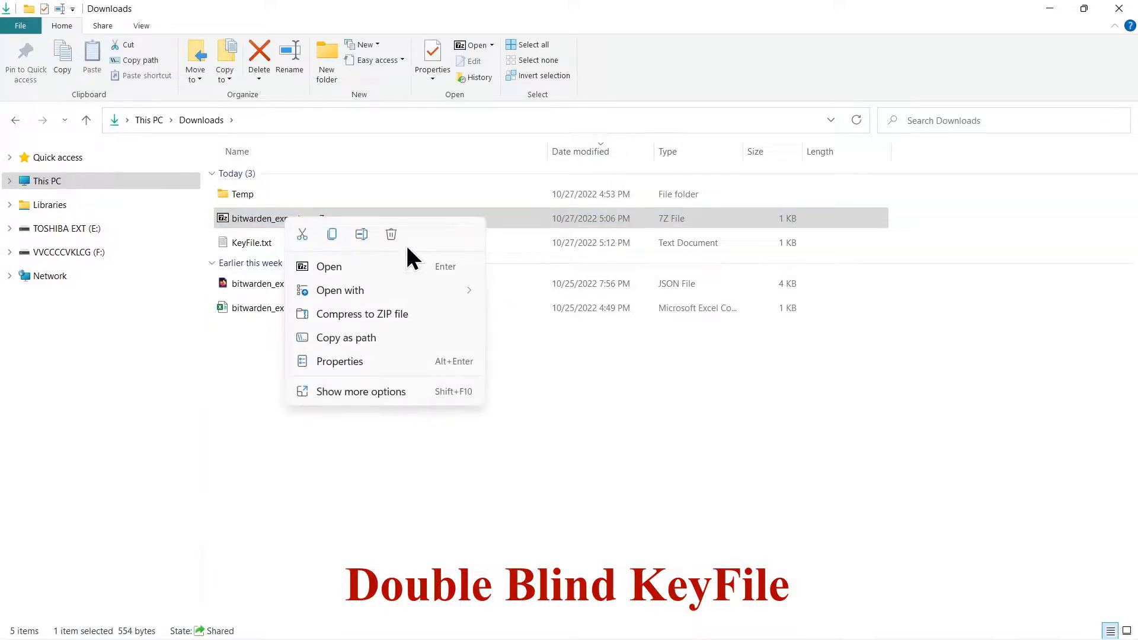
{"action": "left_click", "coordinate": [392, 234]}
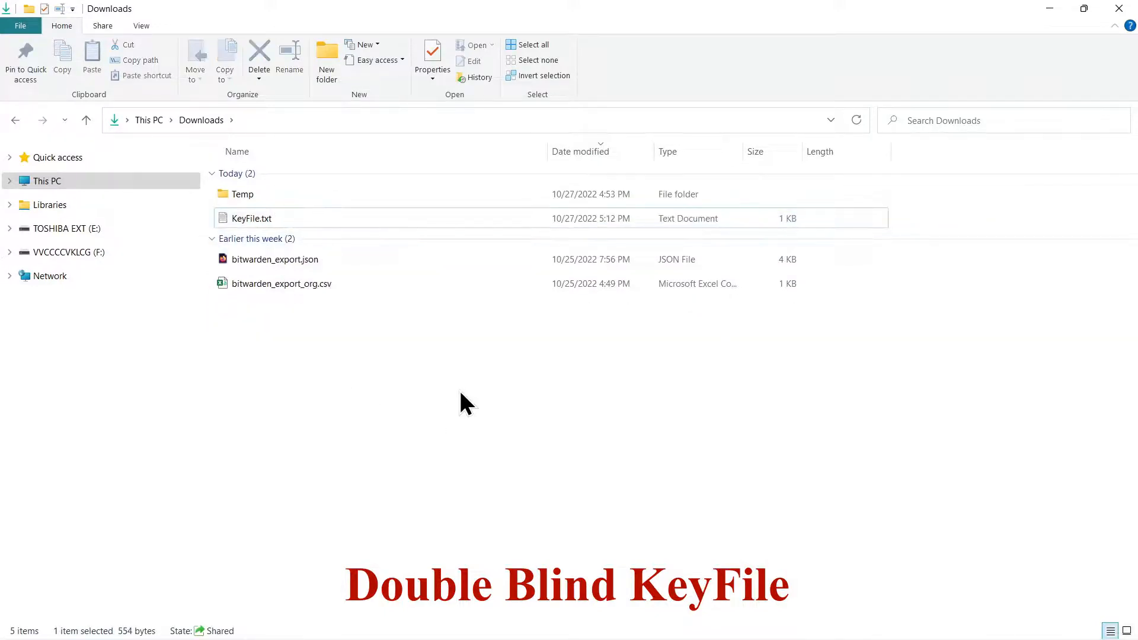
{"action": "right_click", "coordinate": [256, 284]}
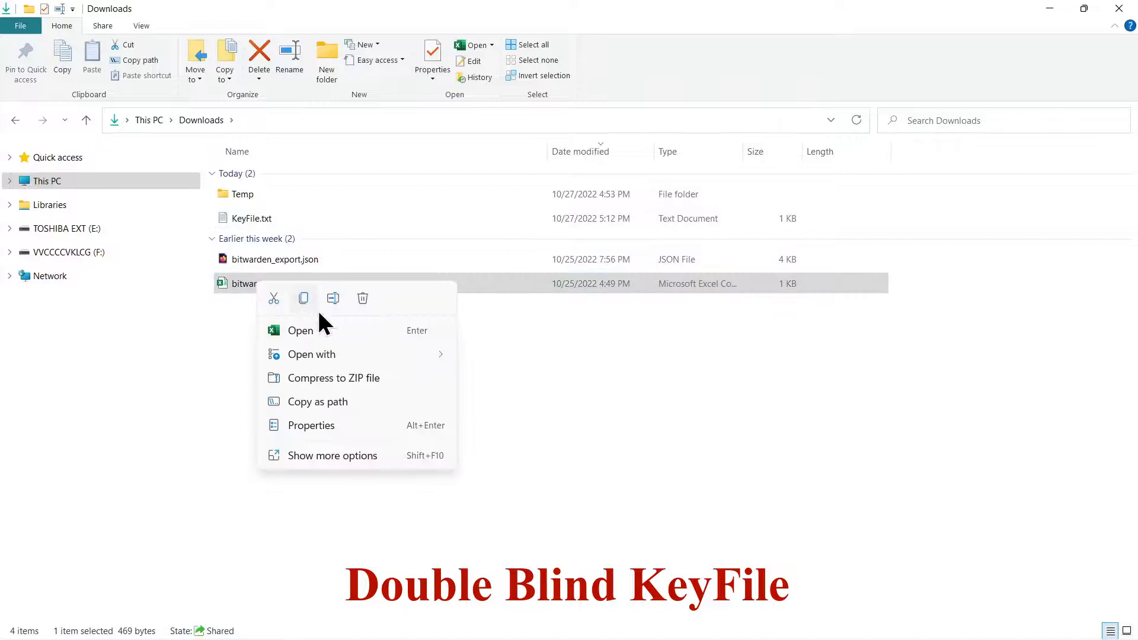
{"action": "left_click", "coordinate": [329, 450]}
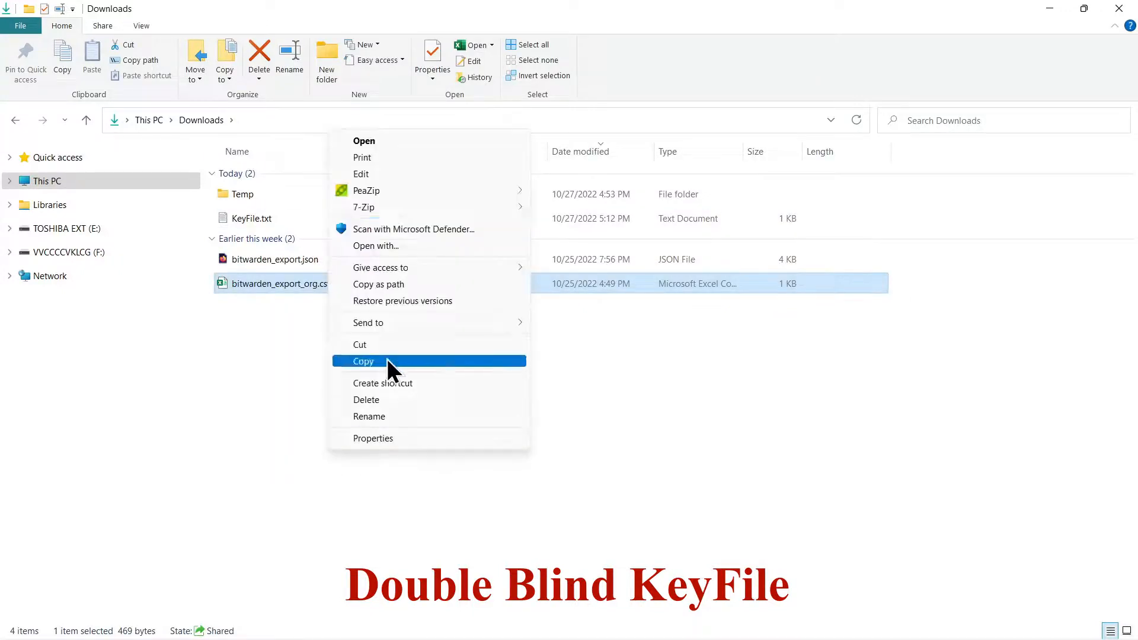
{"action": "mouse_move", "coordinate": [389, 194]}
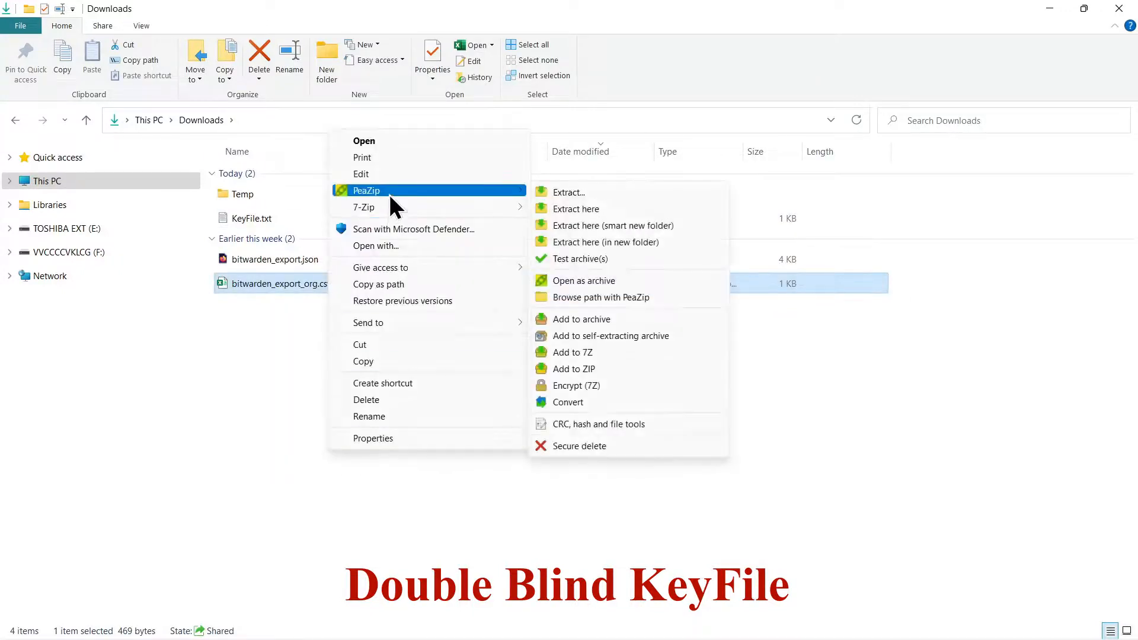
{"action": "left_click", "coordinate": [578, 386]}
Enter and confirm the password, add KeyFile.txt as keyfile, and create the archive
{"action": "type", "text": "****"}
{"action": "left_click", "coordinate": [520, 277]}
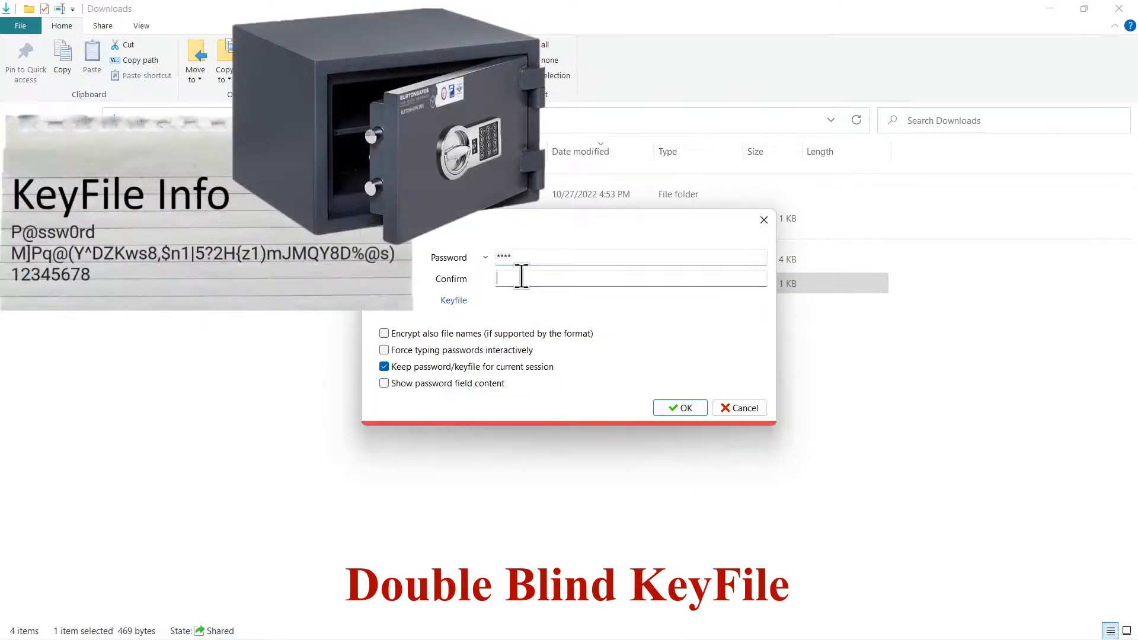
{"action": "type", "text": "****"}
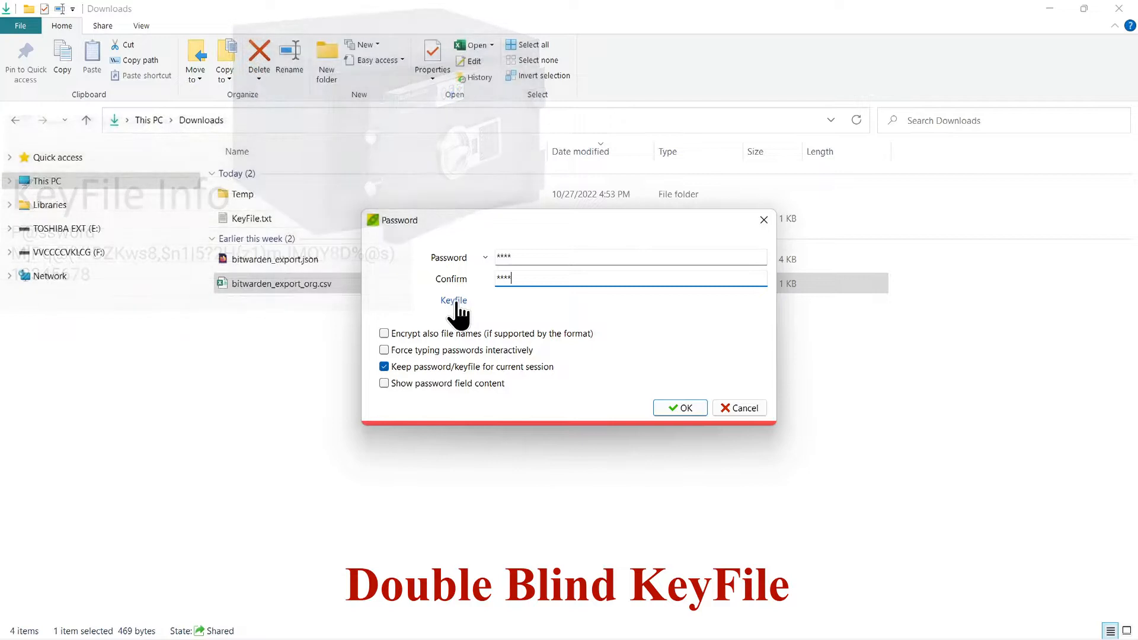
{"action": "left_click", "coordinate": [456, 303]}
{"action": "left_click", "coordinate": [757, 301]}
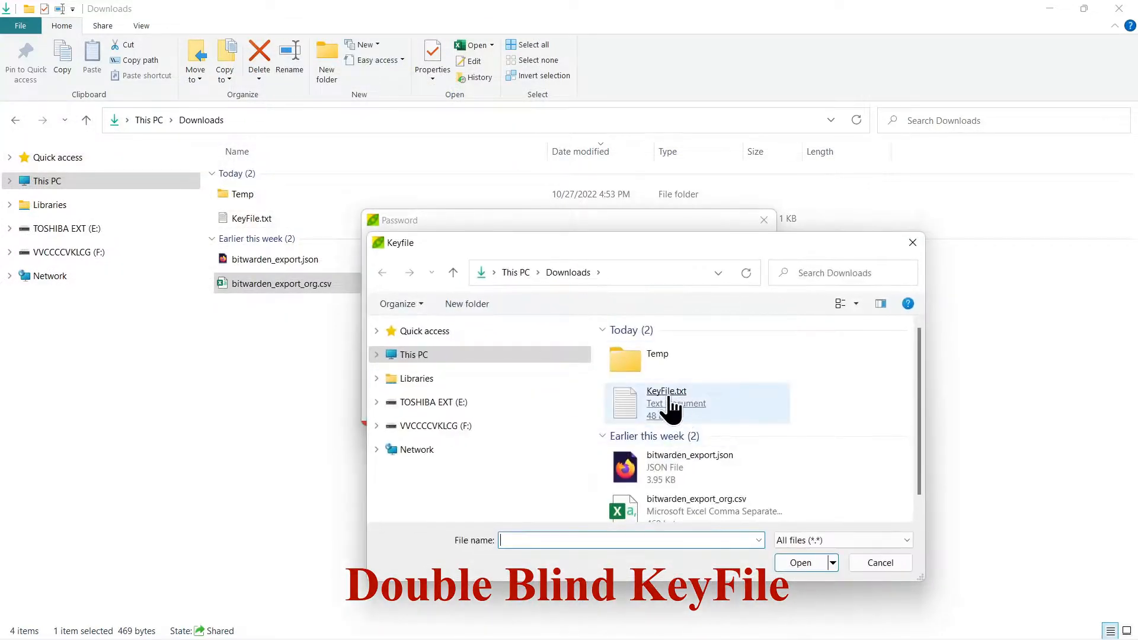
{"action": "double_click", "coordinate": [668, 396]}
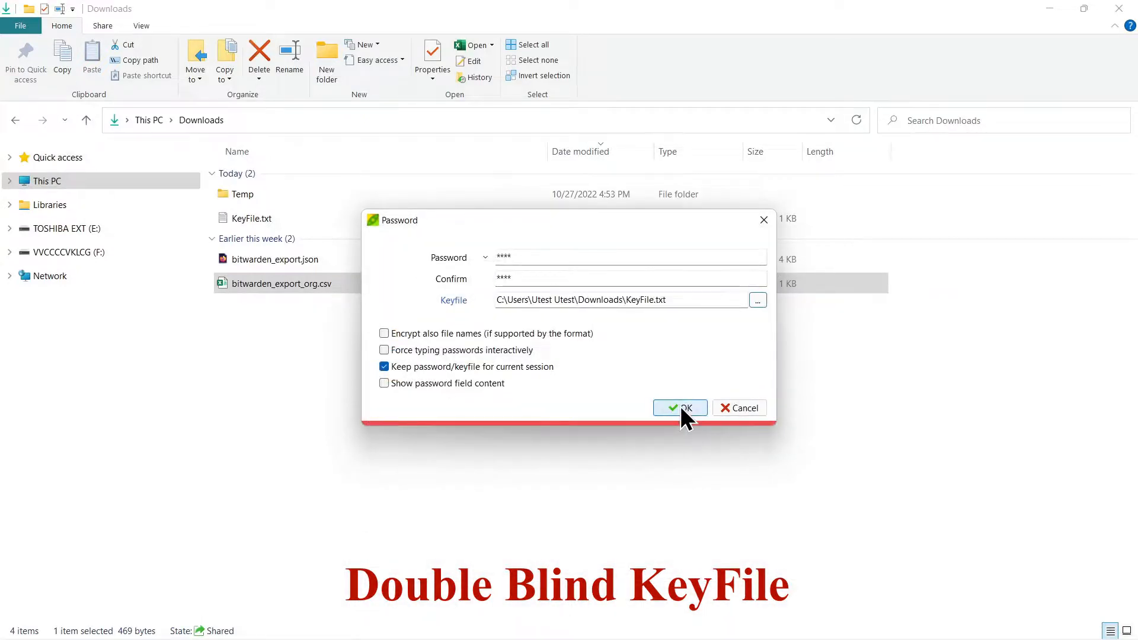
{"action": "left_click", "coordinate": [682, 408]}
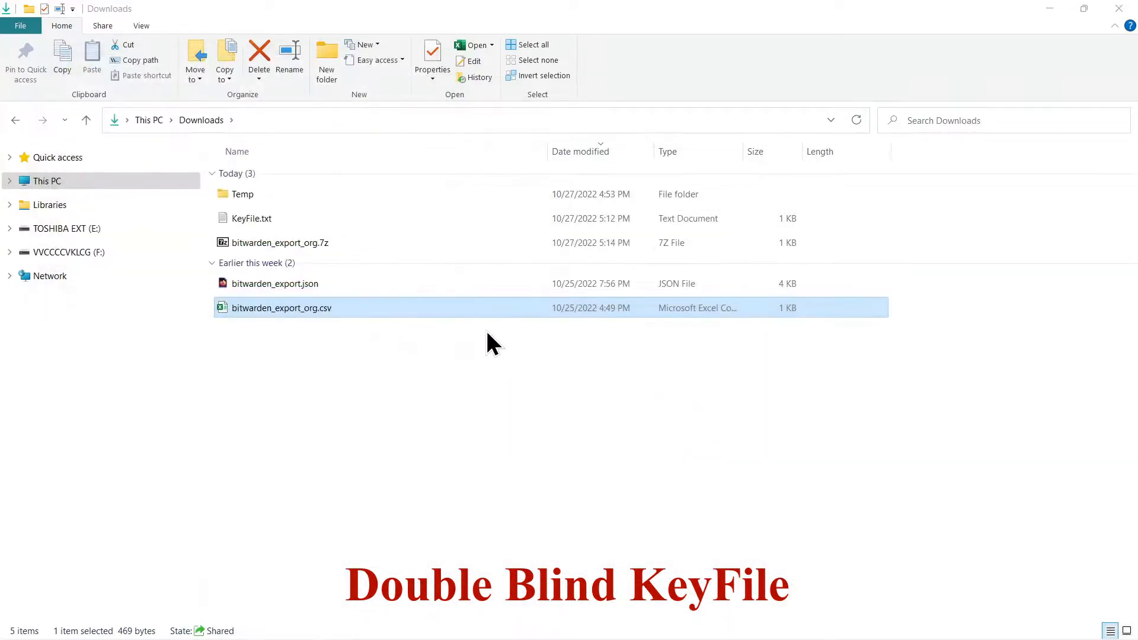
View KeyFile.txt's password and digit line in Notepad, then delete KeyFile.txt from Downloads
{"action": "left_click", "coordinate": [279, 243]}
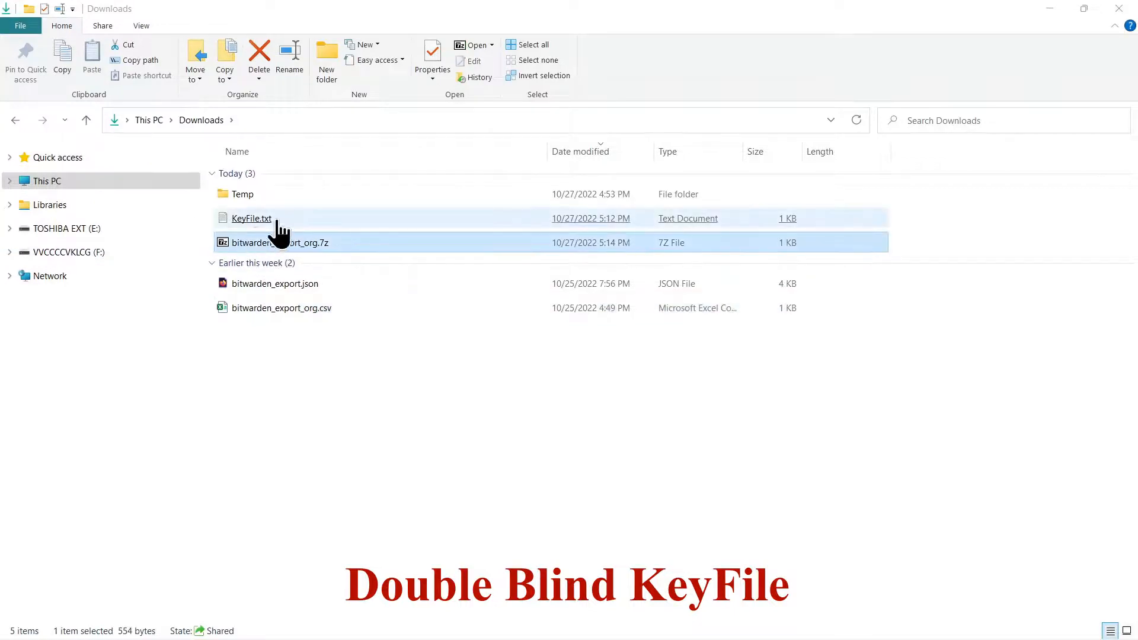
{"action": "double_click", "coordinate": [257, 221]}
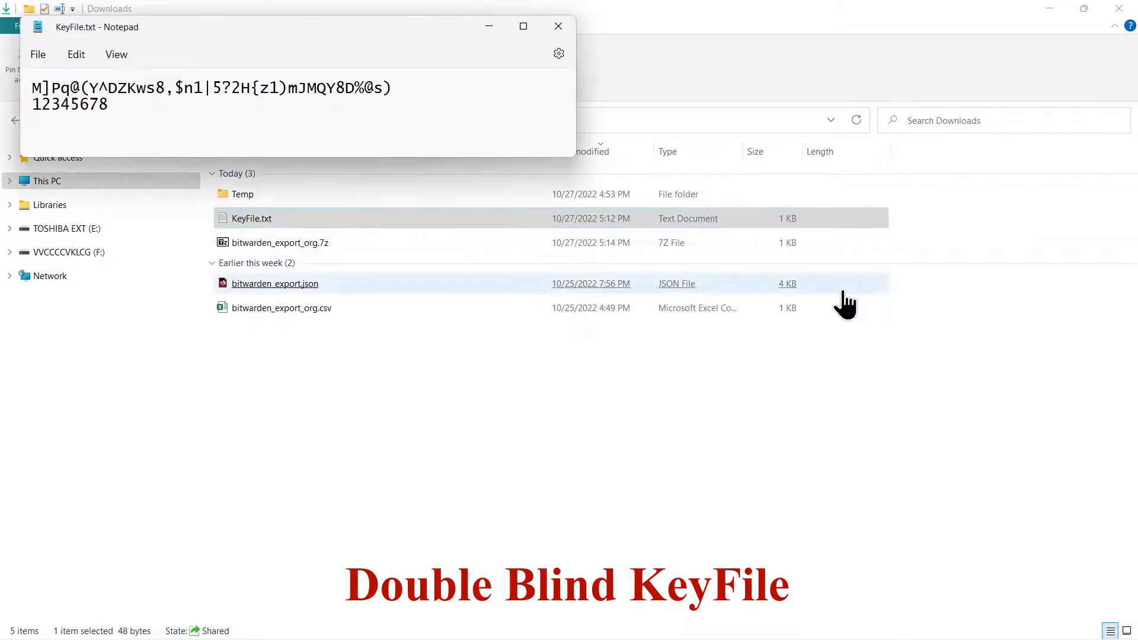
{"action": "left_click", "coordinate": [559, 27]}
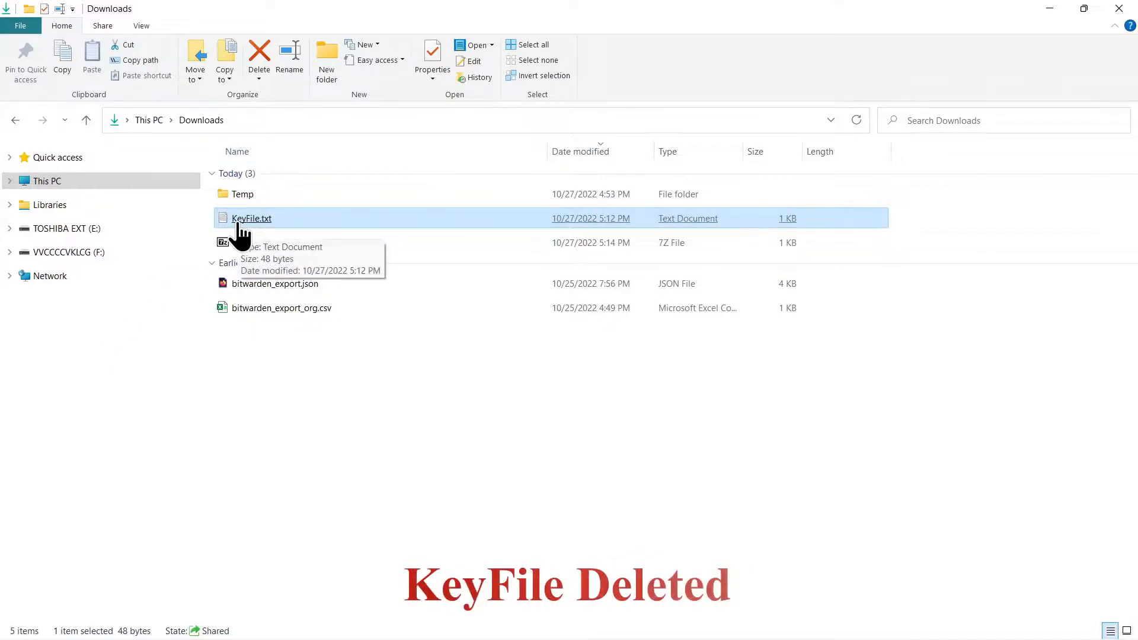
{"action": "key", "text": "Delete"}
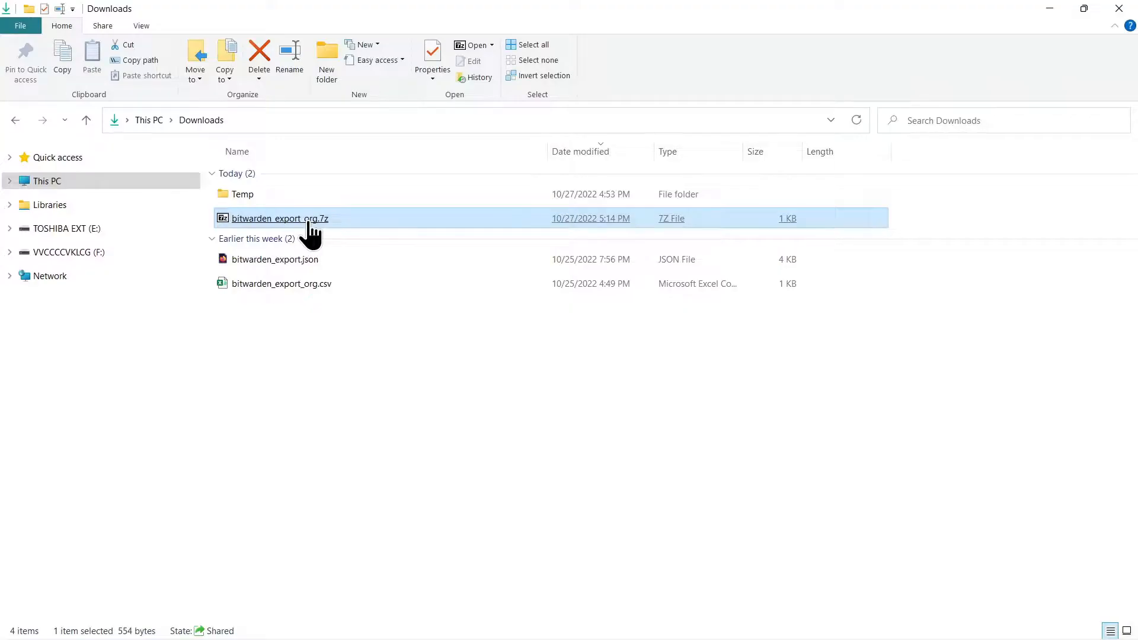
Run PeaZip's Extract here on bitwarden_export_org.7z, confirm, and enter the archive password
{"action": "right_click", "coordinate": [289, 221]}
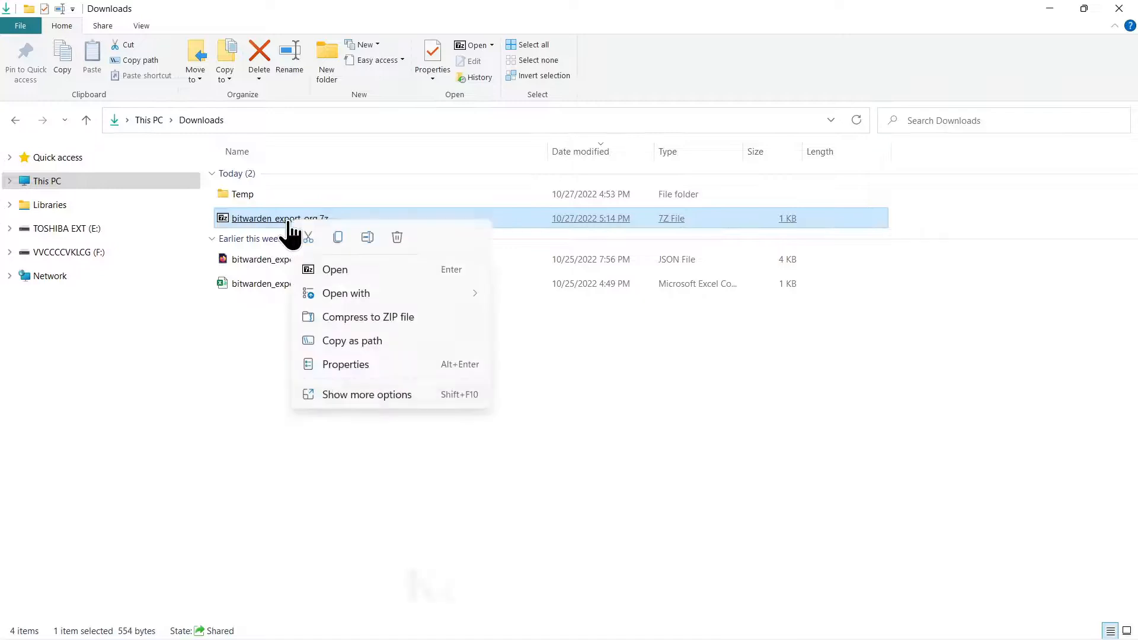
{"action": "left_click", "coordinate": [340, 395]}
{"action": "mouse_move", "coordinate": [400, 131]}
{"action": "left_click", "coordinate": [604, 150]}
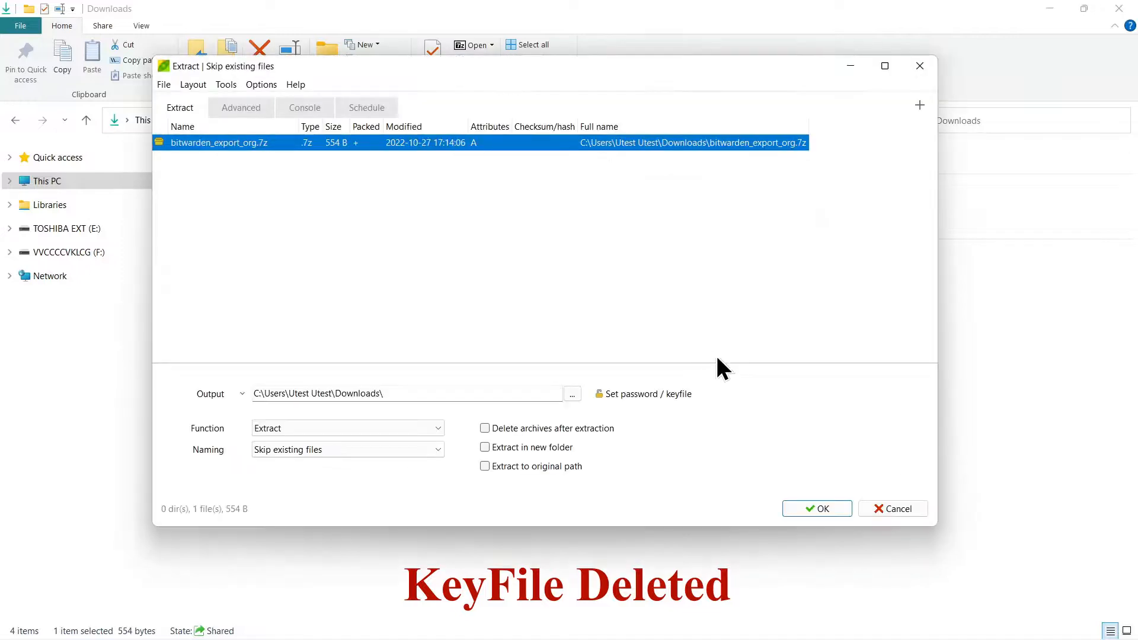
{"action": "left_click", "coordinate": [825, 504]}
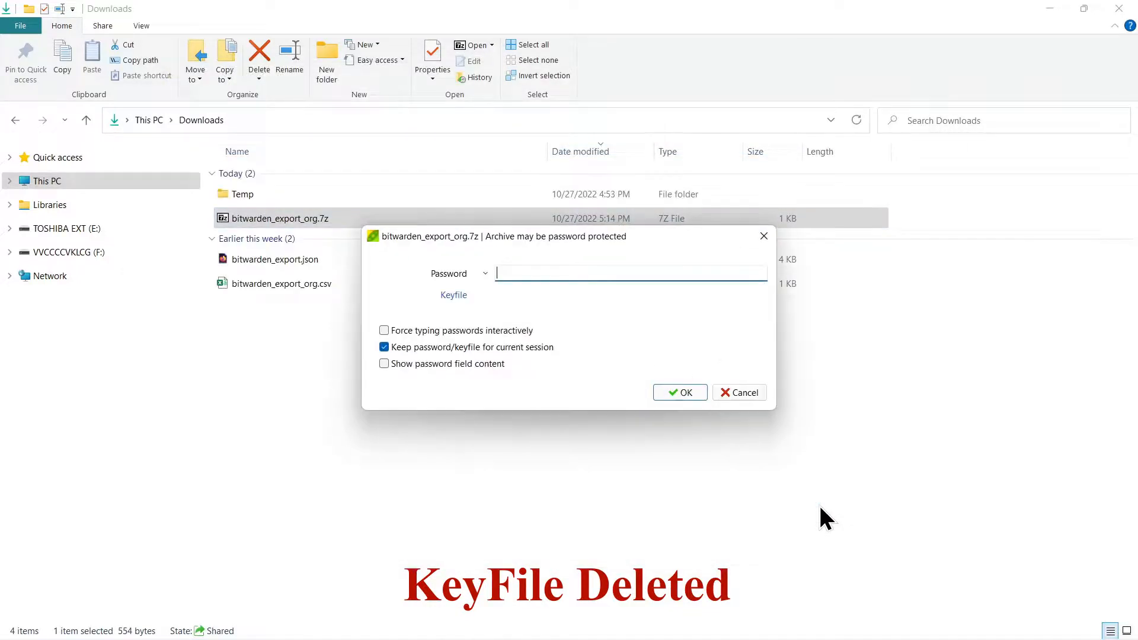
{"action": "type", "text": "****"}
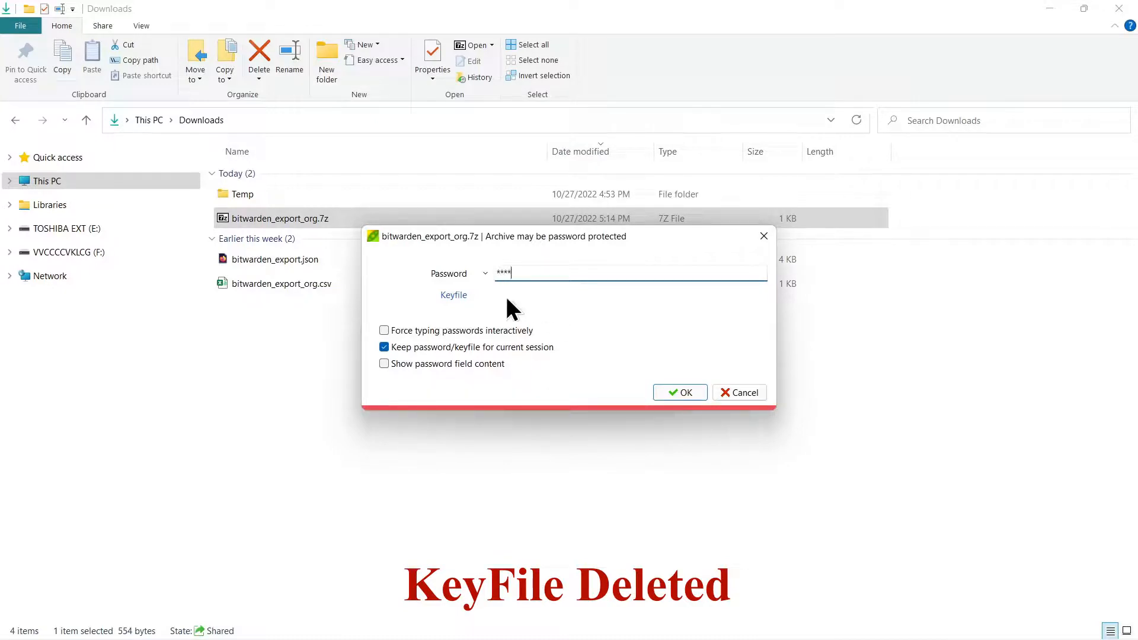
{"action": "key", "text": "alt+Tab"}
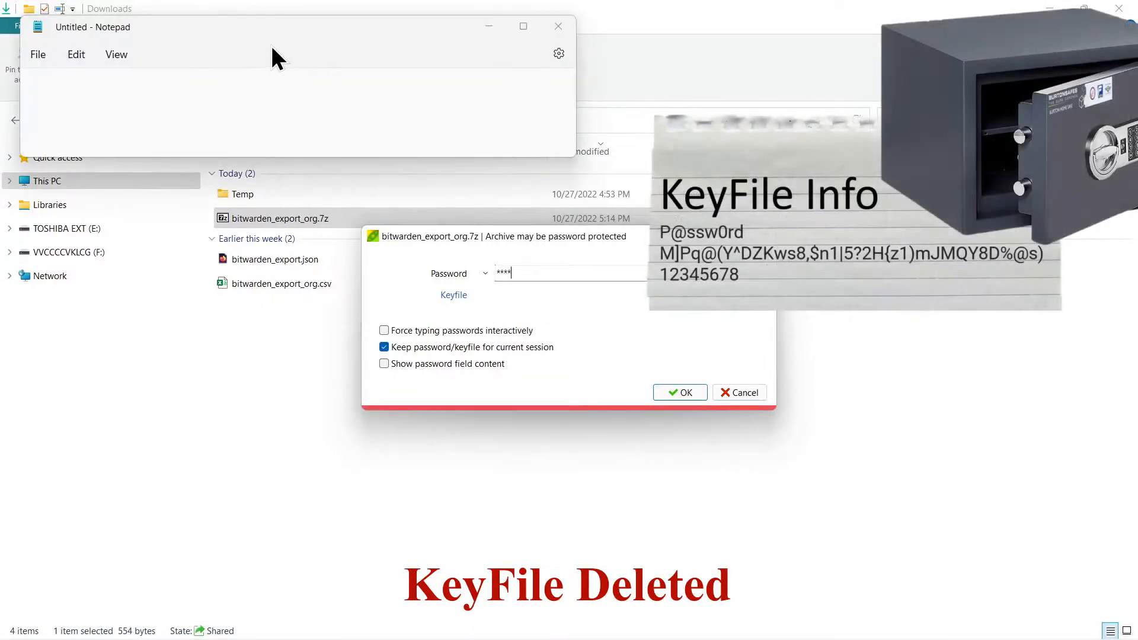
Type the YubiKey password string and, on a second line, the digit sequence into Notepad
{"action": "left_click", "coordinate": [271, 49]}
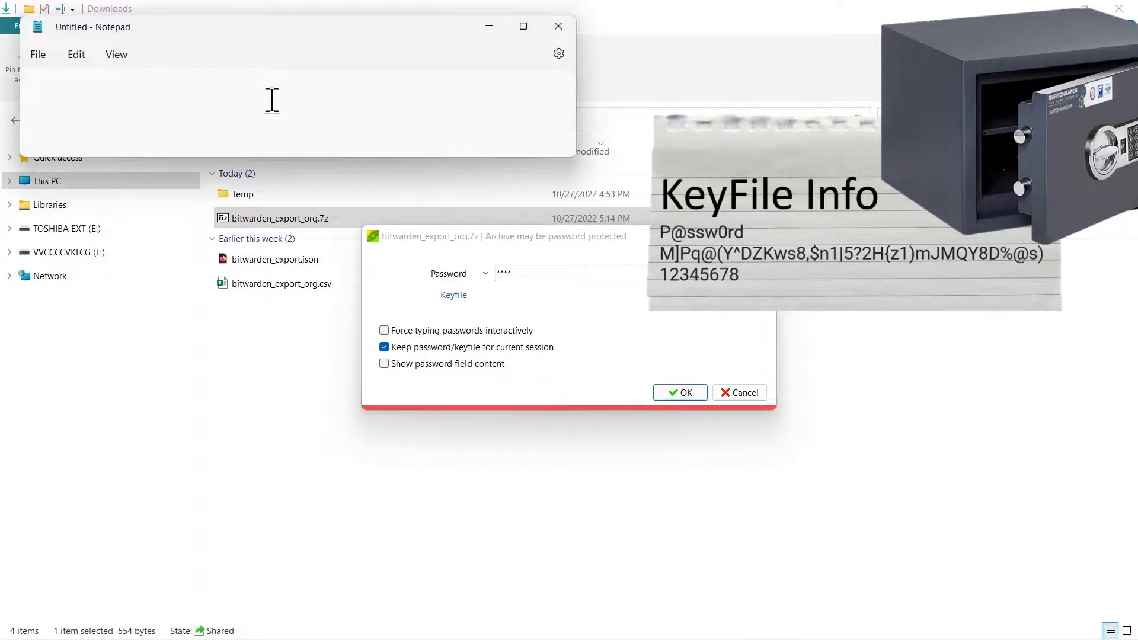
{"action": "key", "text": "Return"}
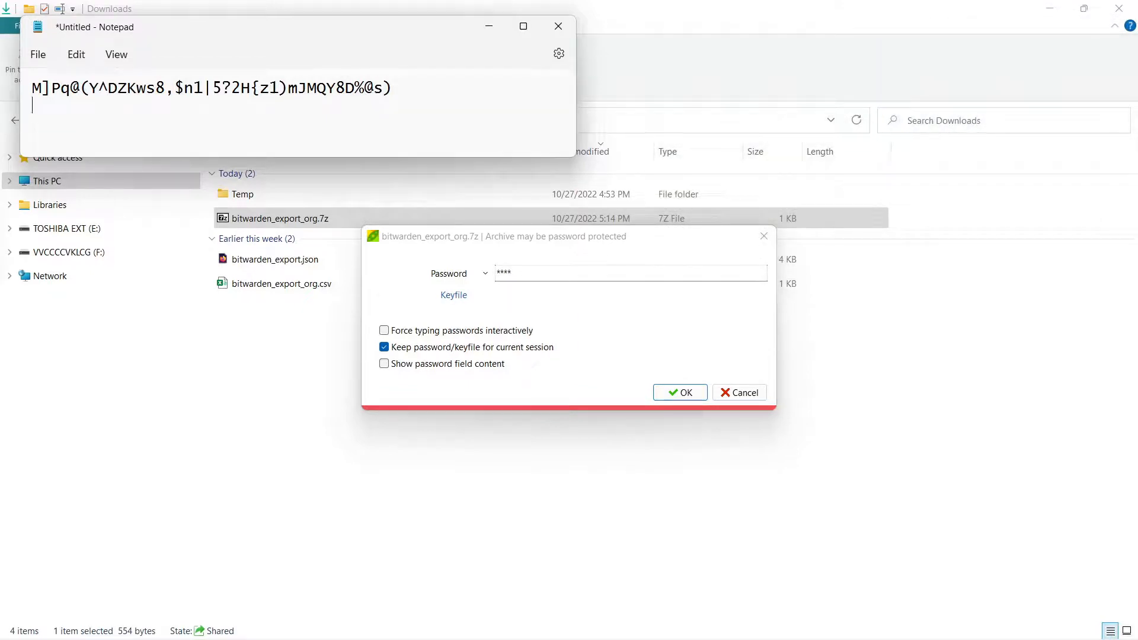
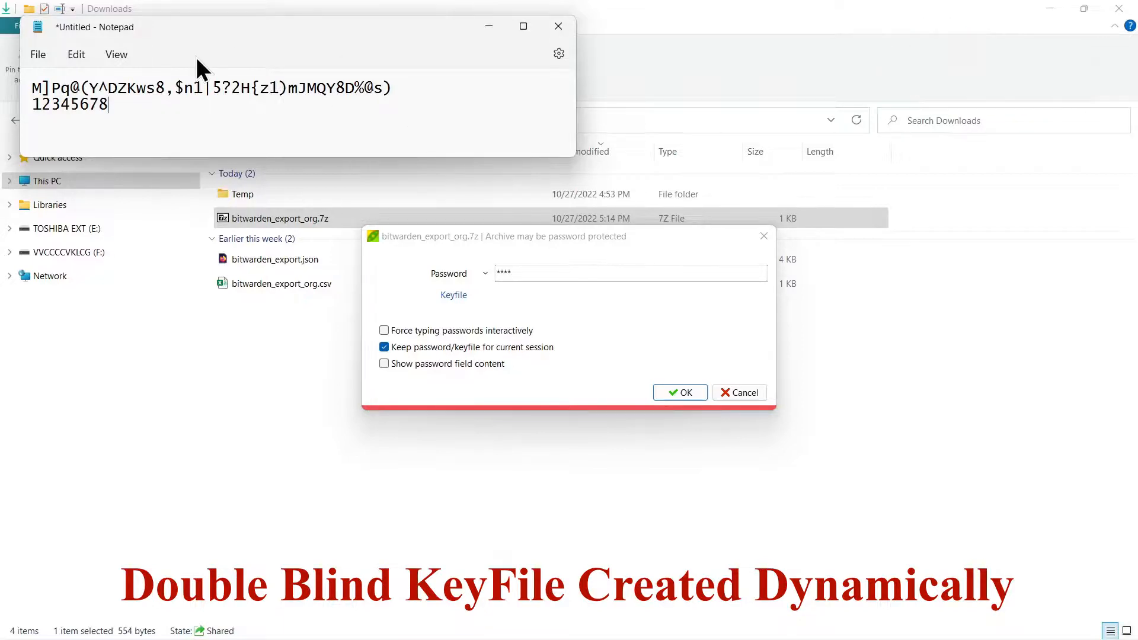
Save the note as KeyFile.txt in Downloads and close Notepad
{"action": "key", "text": "ctrl+s"}
{"action": "type", "text": "KeyFile"}
{"action": "key", "text": "Return"}
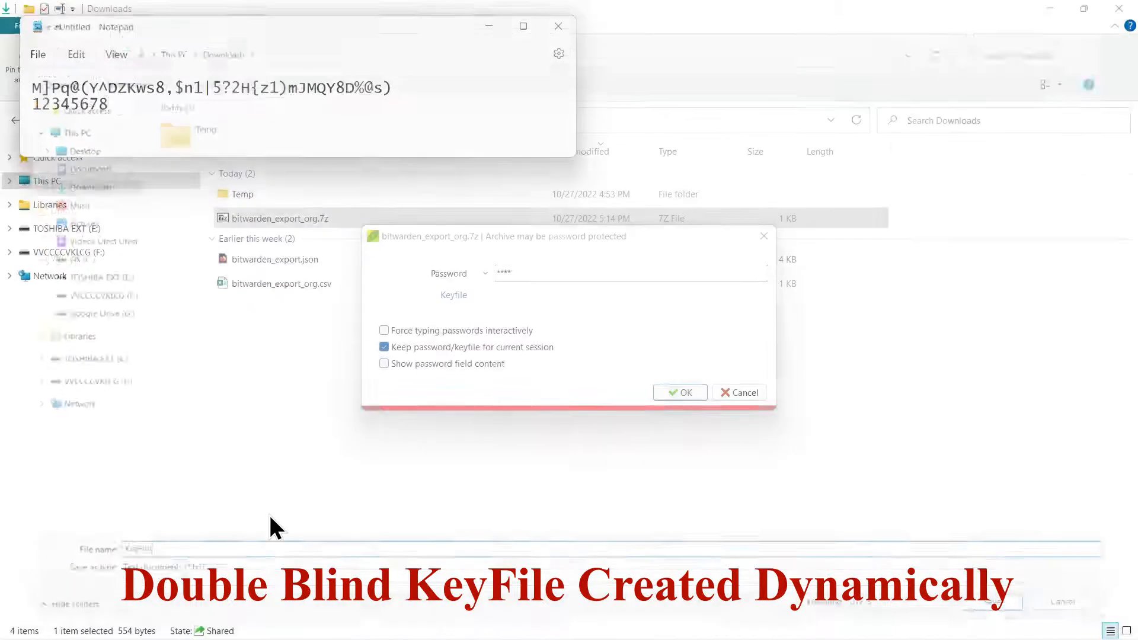
{"action": "left_click", "coordinate": [564, 25]}
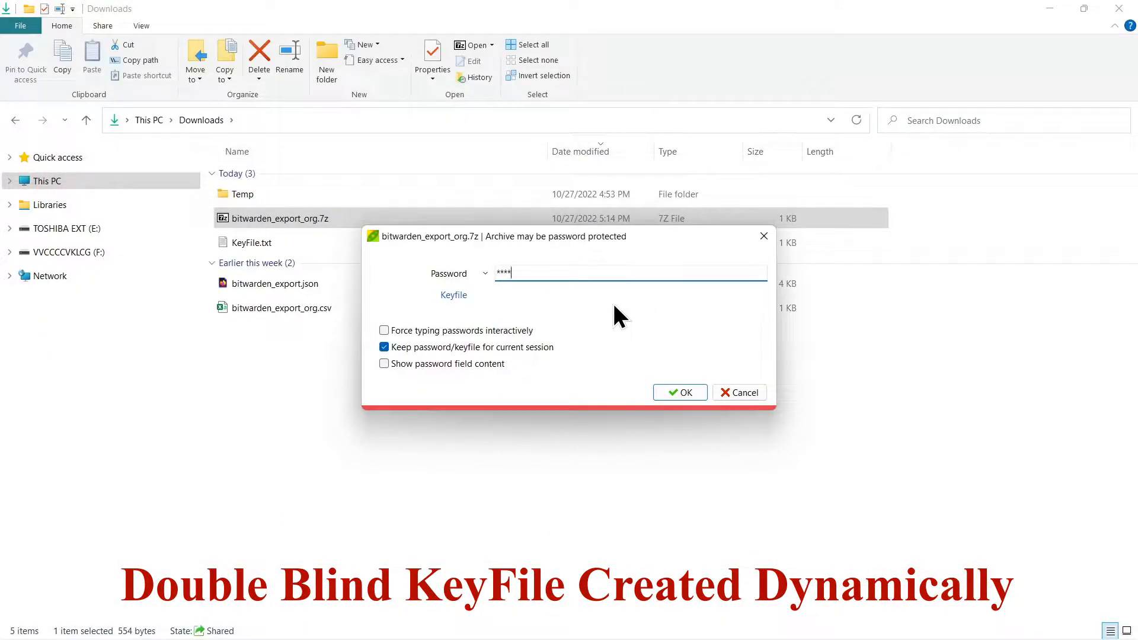
Supply the rebuilt KeyFile.txt as keyfile, extract, and replace the existing bitwarden_export_org.csv
{"action": "left_click", "coordinate": [451, 296]}
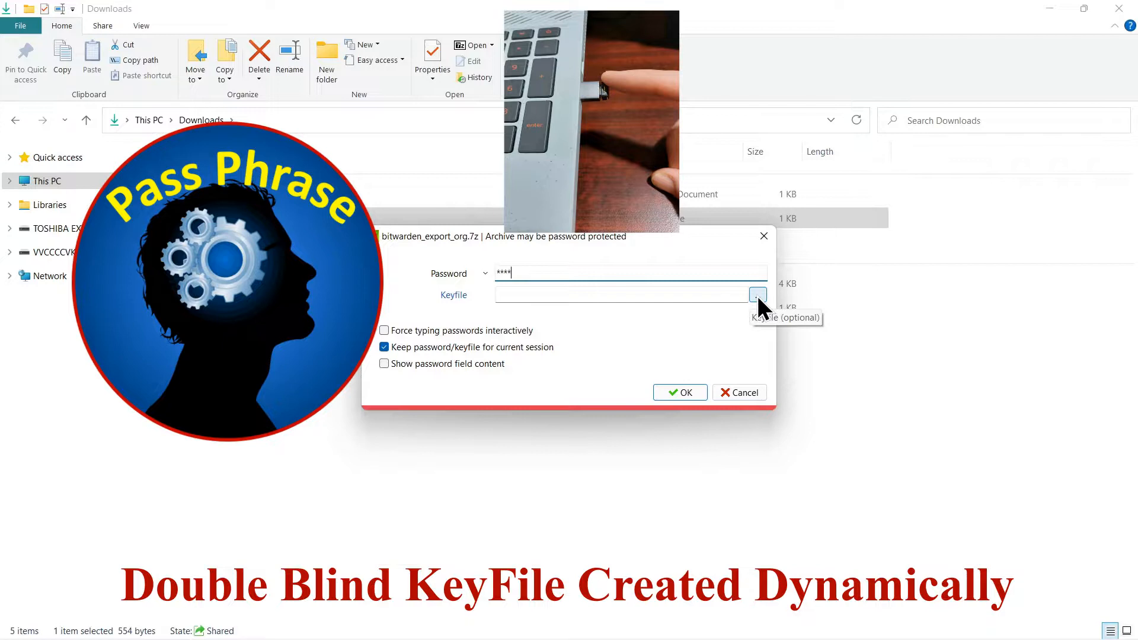
{"action": "left_click", "coordinate": [757, 295]}
{"action": "double_click", "coordinate": [657, 451]}
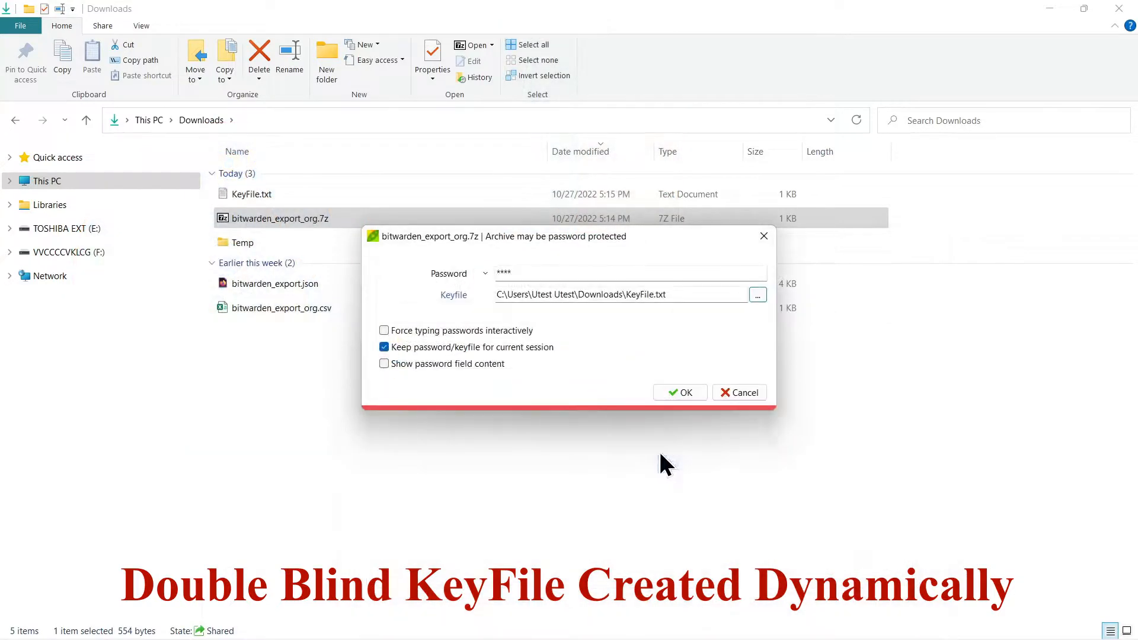
{"action": "left_click", "coordinate": [680, 392]}
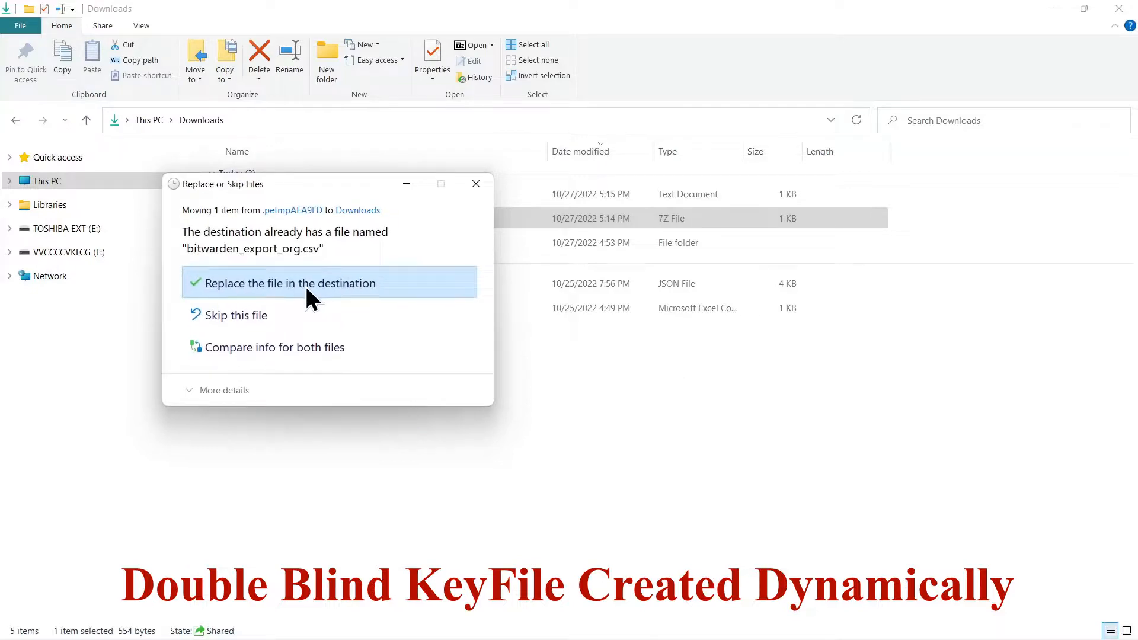
{"action": "left_click", "coordinate": [305, 283]}
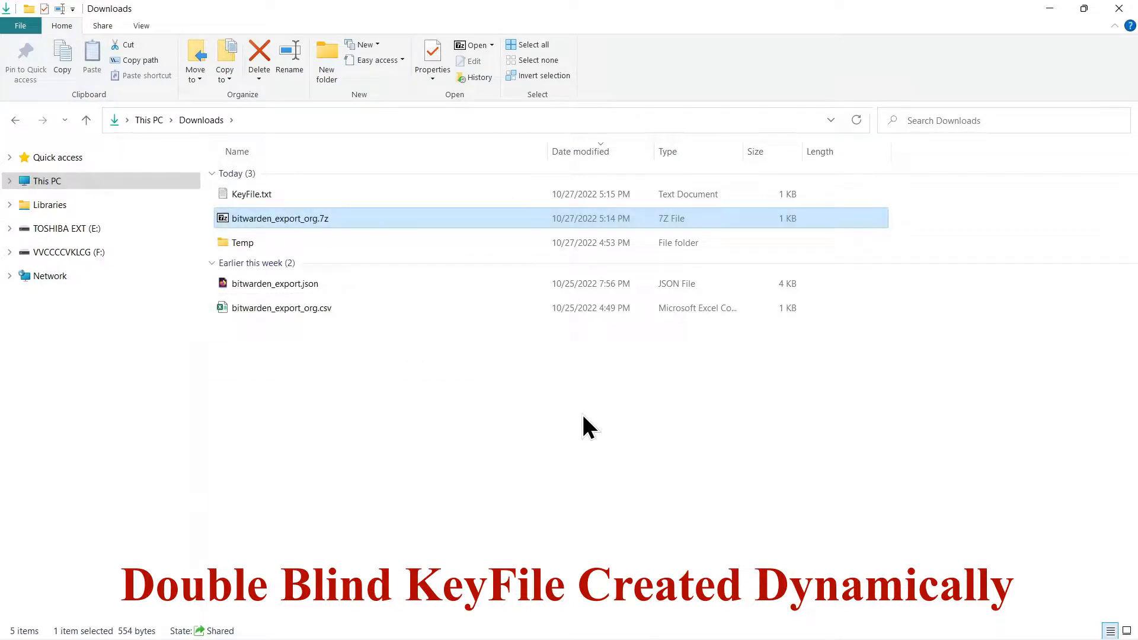